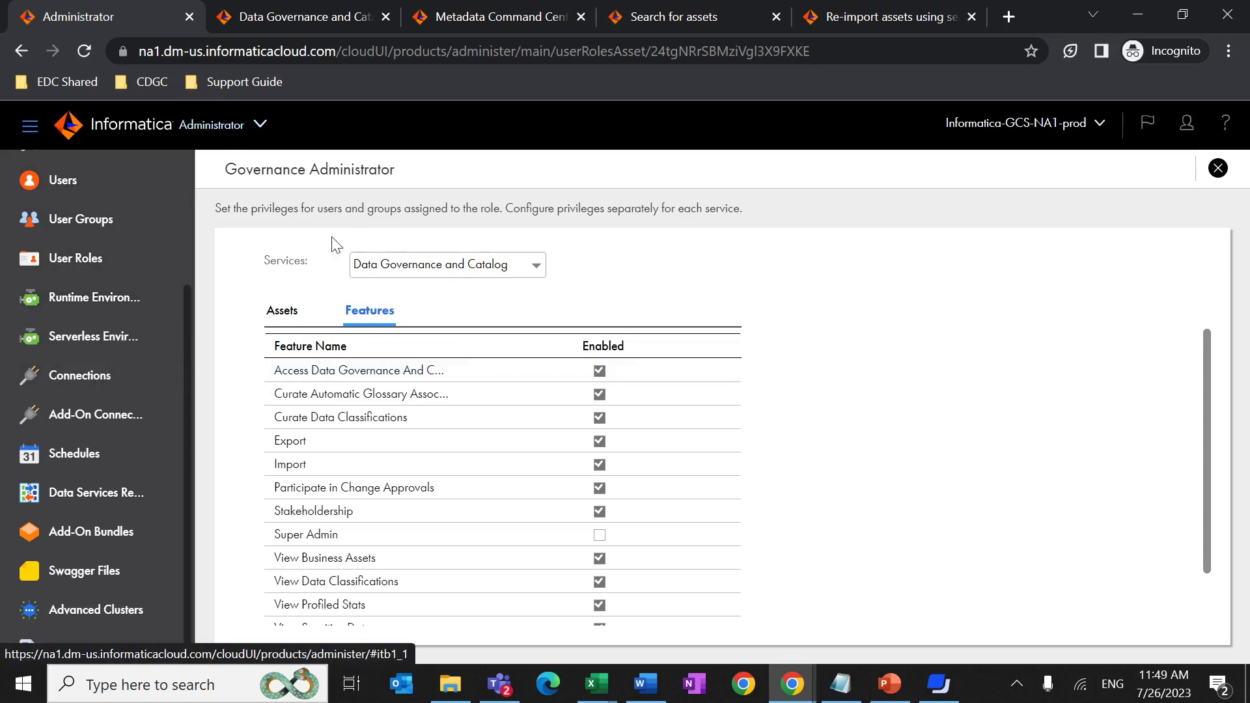
- Scroll through the Governance Administrator's catalog privileges to confirm Export and Import are enabled
{"action": "scroll", "coordinate": [432, 287], "scroll_direction": "up", "scroll_amount": 2}
{"action": "scroll", "coordinate": [512, 424], "scroll_direction": "down", "scroll_amount": 3}
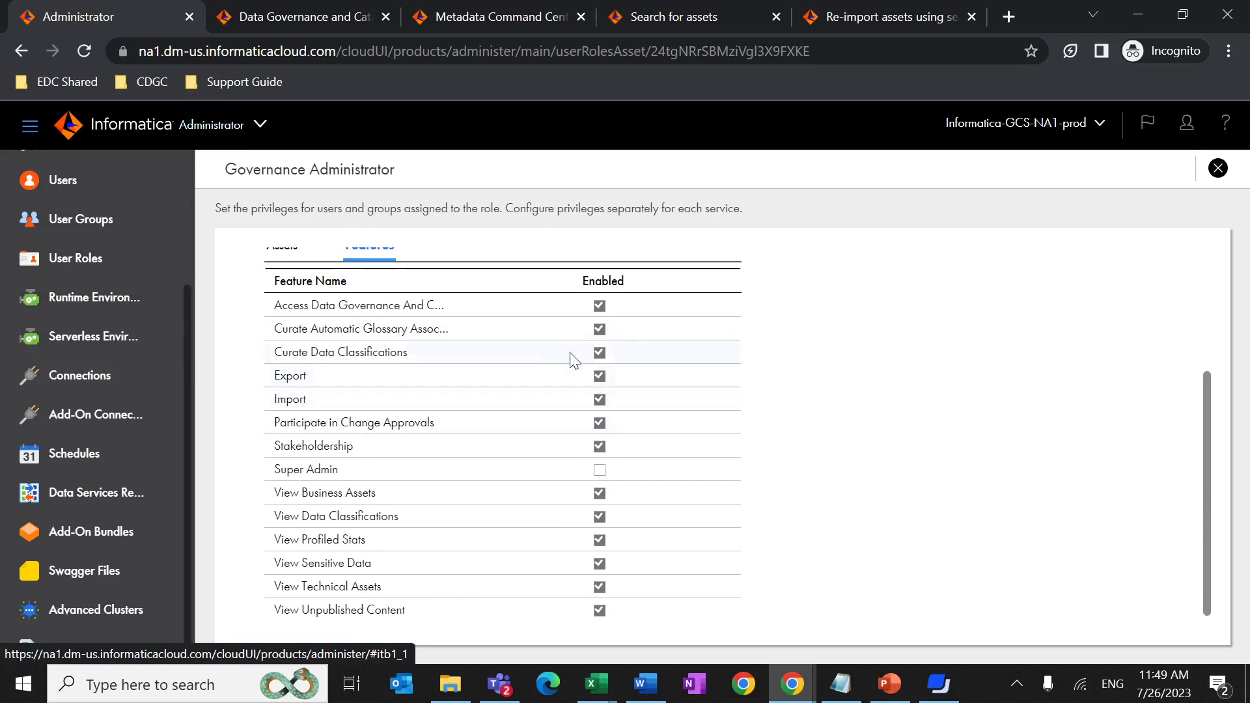
{"action": "scroll", "coordinate": [599, 400], "scroll_direction": "up", "scroll_amount": 3}
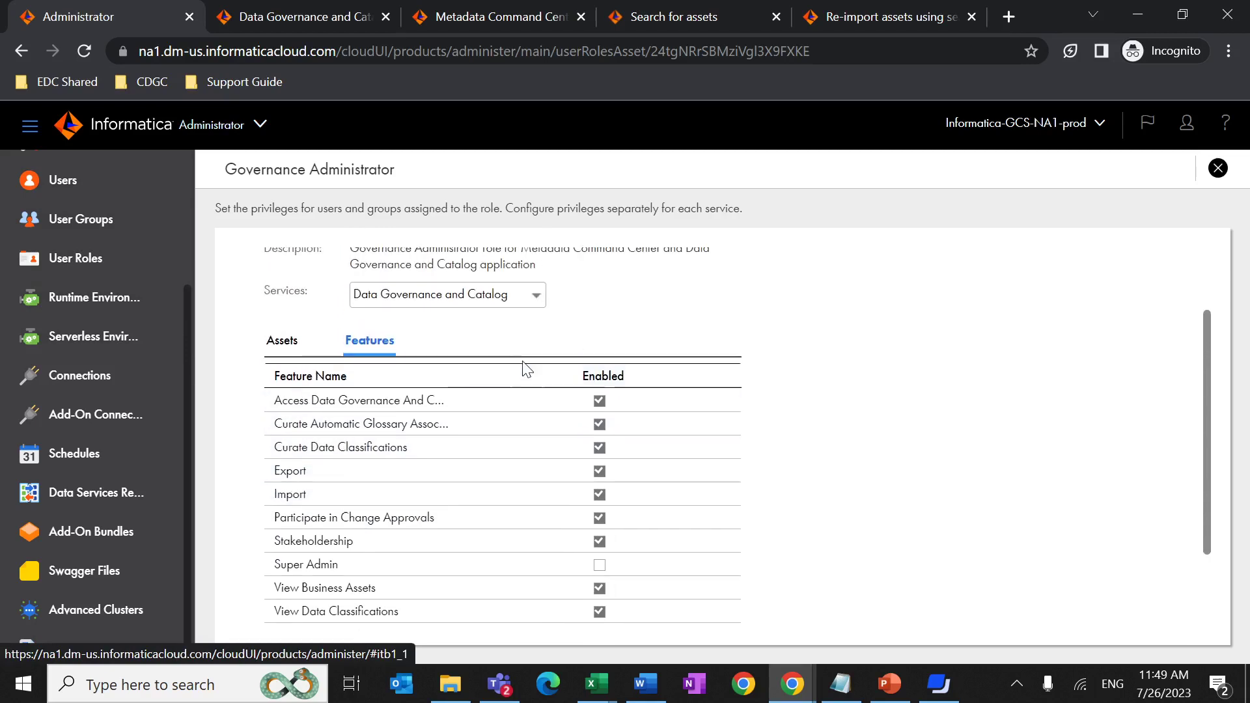
{"action": "scroll", "coordinate": [578, 456], "scroll_direction": "down", "scroll_amount": 2}
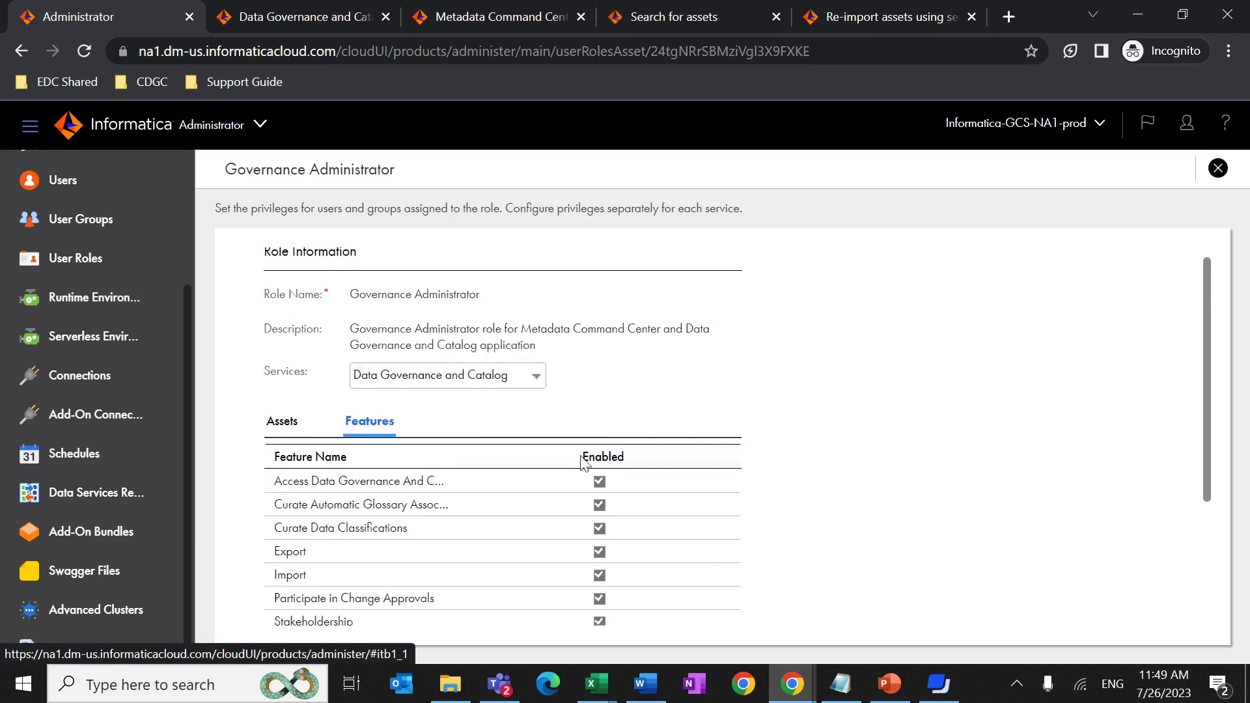
{"action": "left_click", "coordinate": [303, 30]}
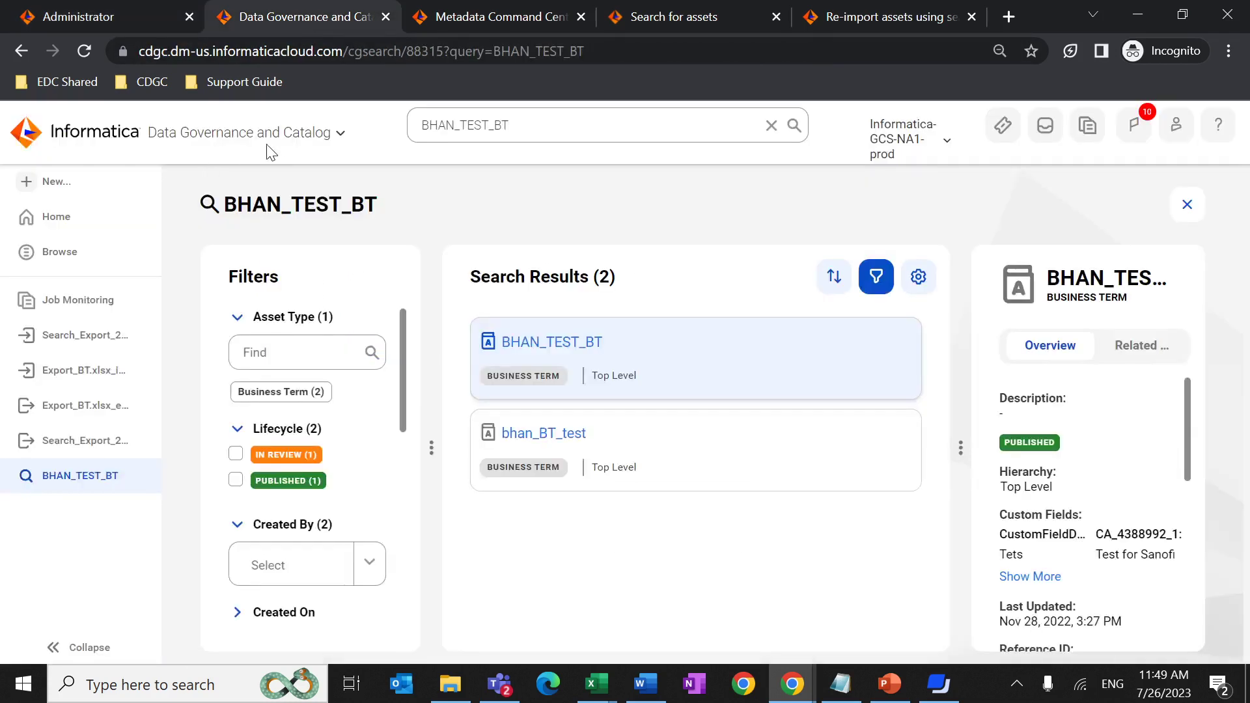
- Glance at the Metadata Command Center job list, then bring up the search-for-assets online help
{"action": "left_click", "coordinate": [495, 16]}
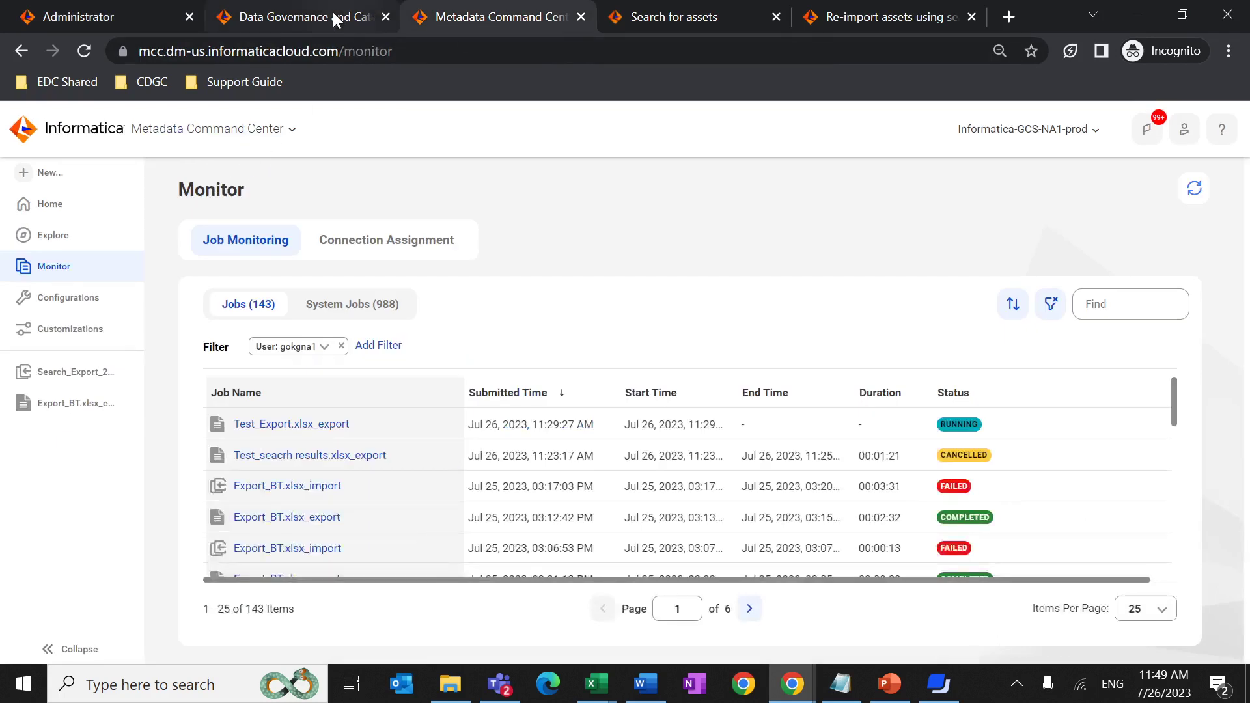
{"action": "mouse_move", "coordinate": [334, 18]}
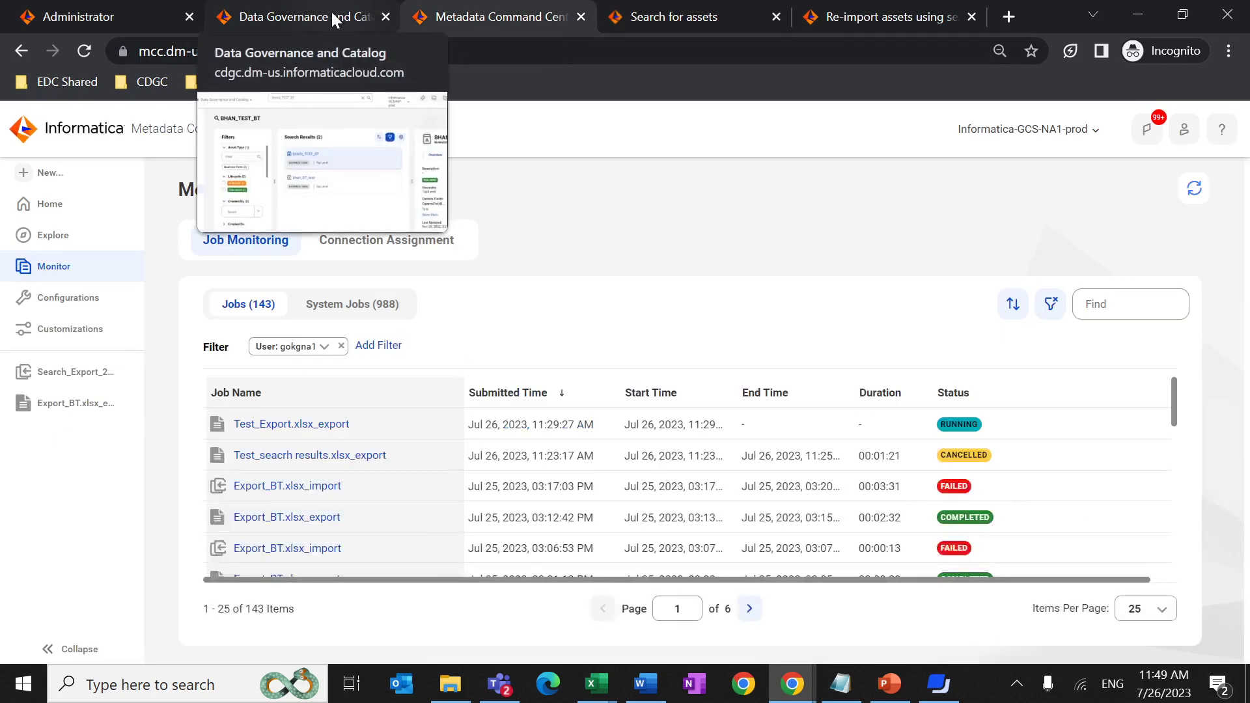
{"action": "left_click", "coordinate": [330, 12]}
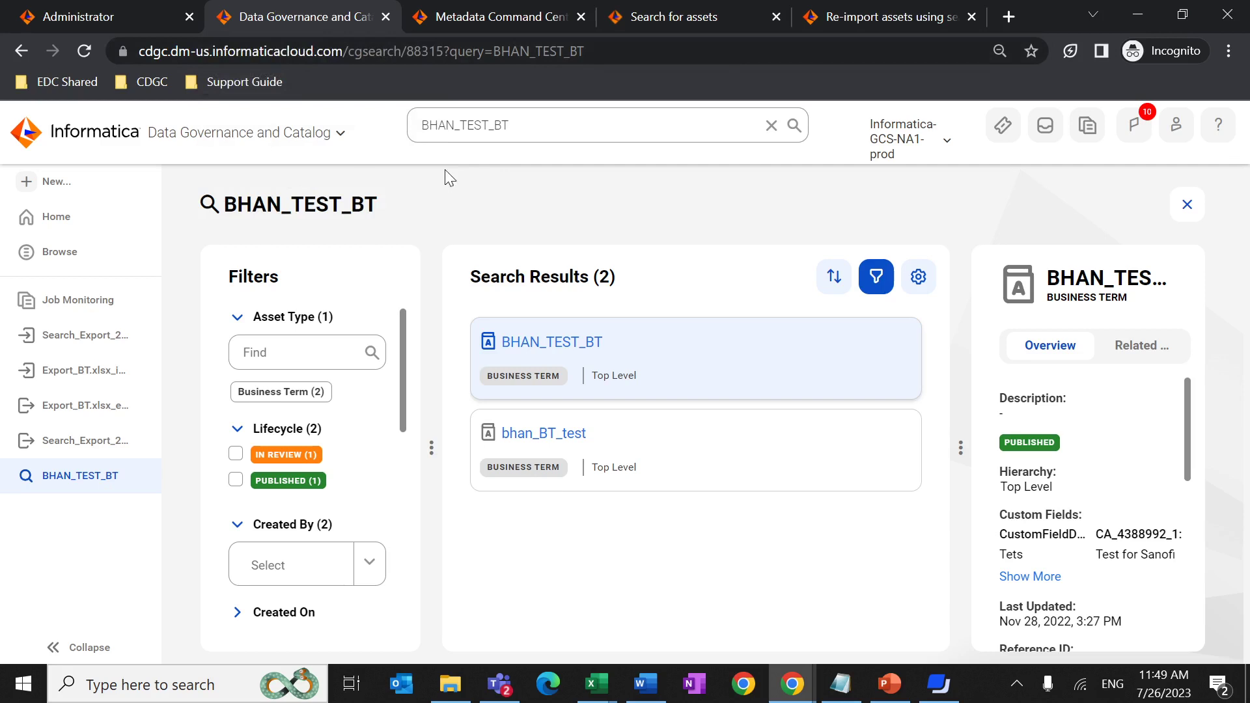
{"action": "left_click", "coordinate": [608, 125]}
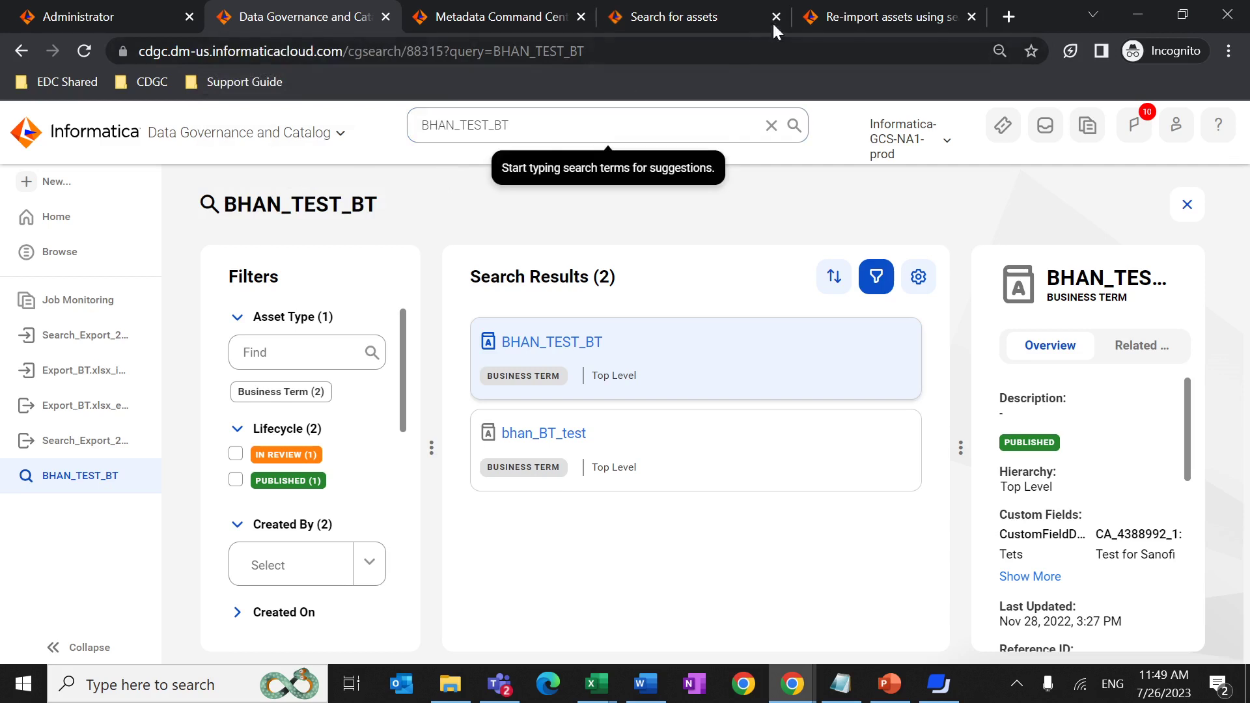
{"action": "left_click", "coordinate": [670, 15]}
- Copy the 'business terms with lifecycle Draft' example and select the old BHAN_TEST_BT query
{"action": "scroll", "coordinate": [677, 305], "scroll_direction": "up", "scroll_amount": 3}
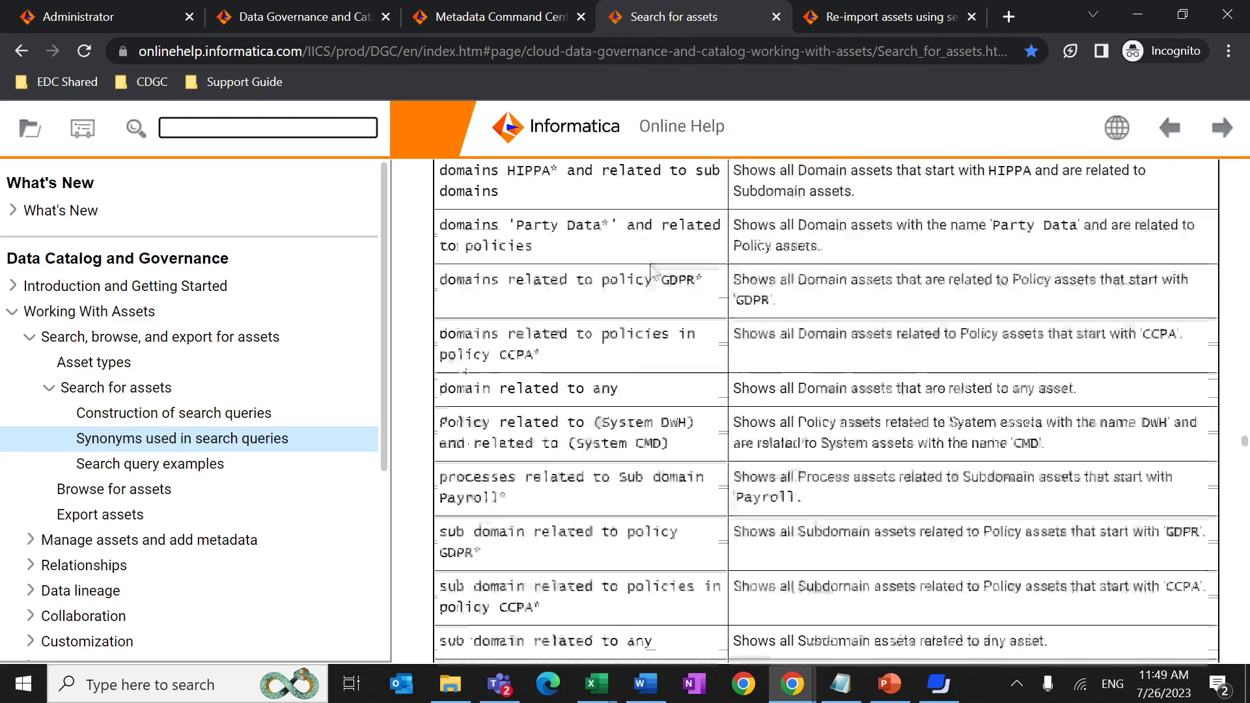
{"action": "scroll", "coordinate": [677, 306], "scroll_direction": "down", "scroll_amount": 1}
{"action": "scroll", "coordinate": [677, 306], "scroll_direction": "up", "scroll_amount": 15}
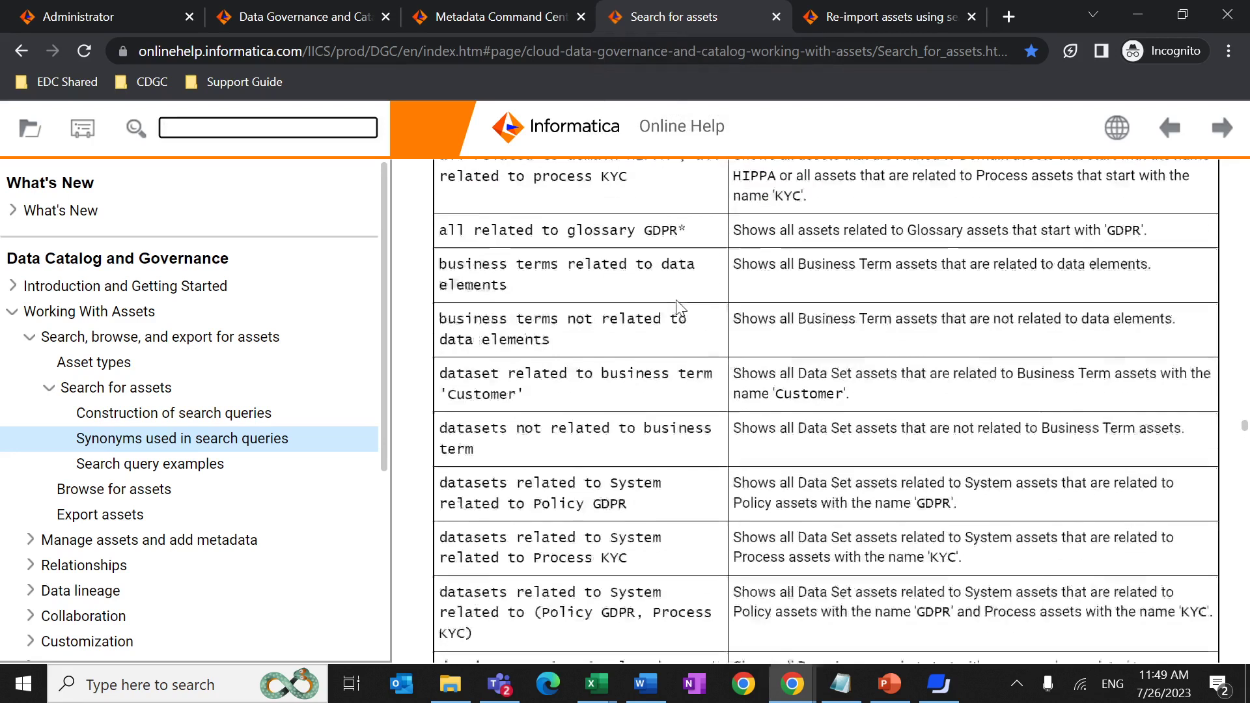
{"action": "scroll", "coordinate": [677, 306], "scroll_direction": "down", "scroll_amount": 2}
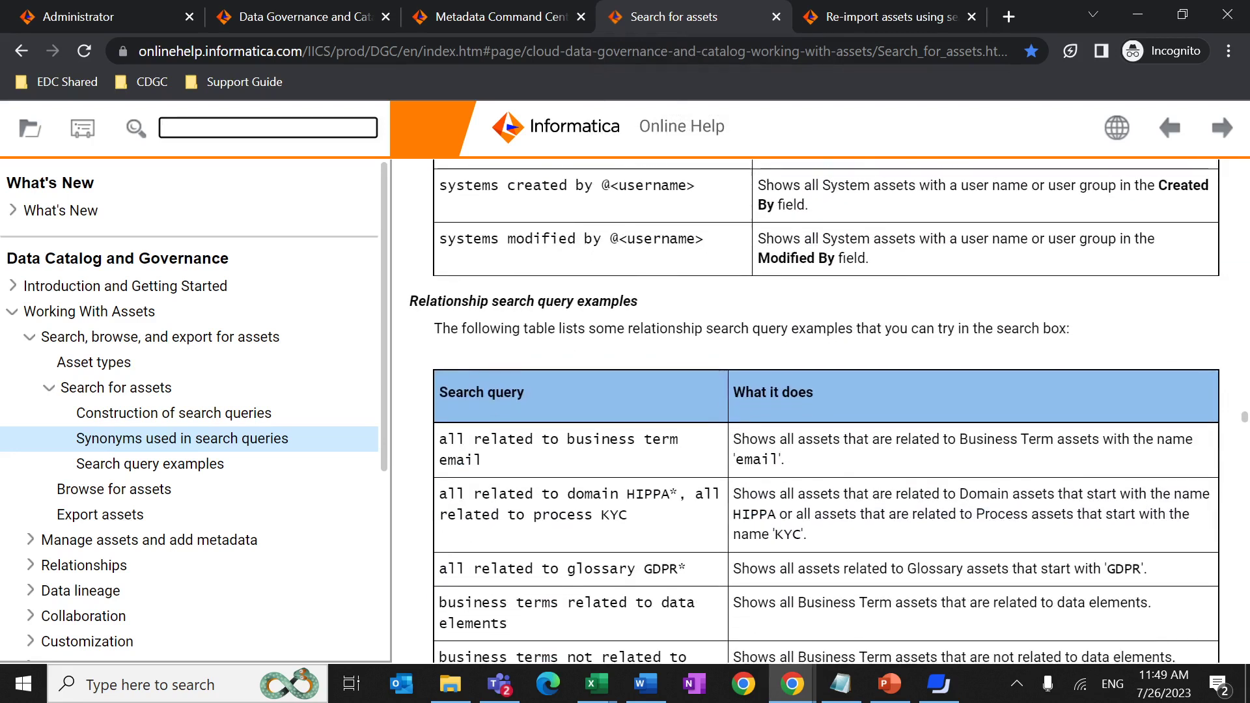
{"action": "scroll", "coordinate": [588, 311], "scroll_direction": "down", "scroll_amount": 15}
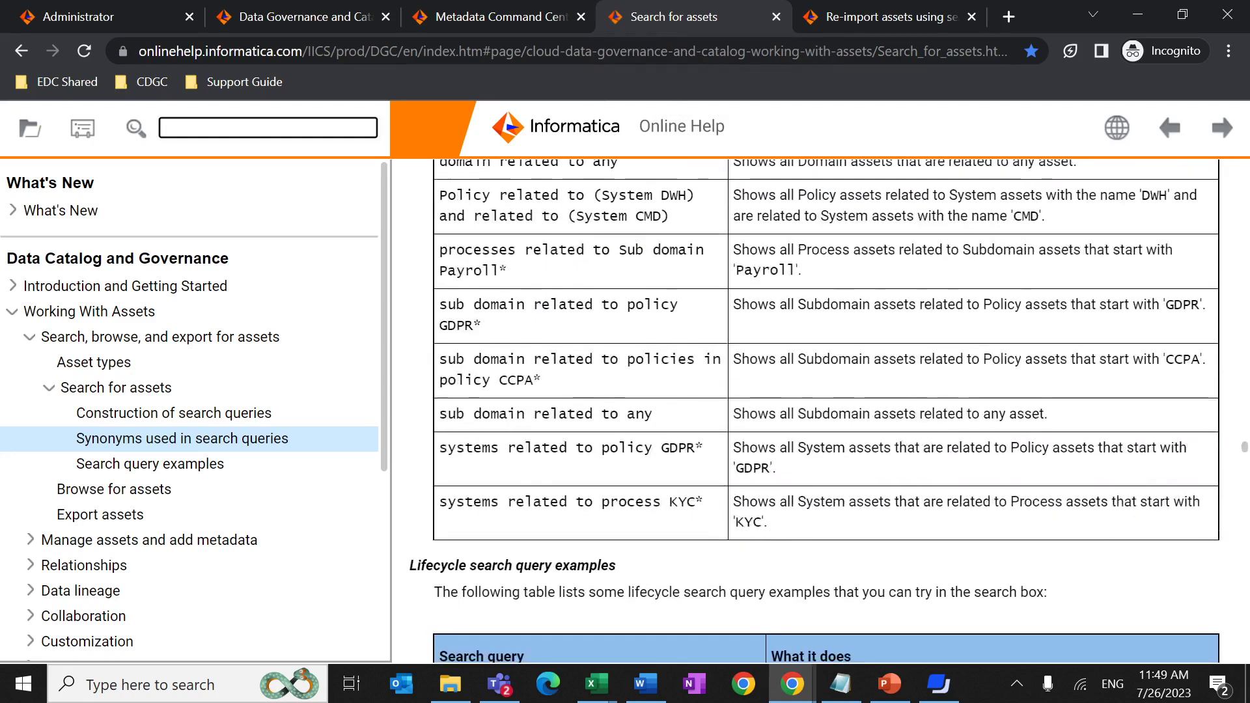
{"action": "left_click_drag", "start_coordinate": [437, 304], "coordinate": [746, 309]}
{"action": "key", "text": "ctrl+c"}
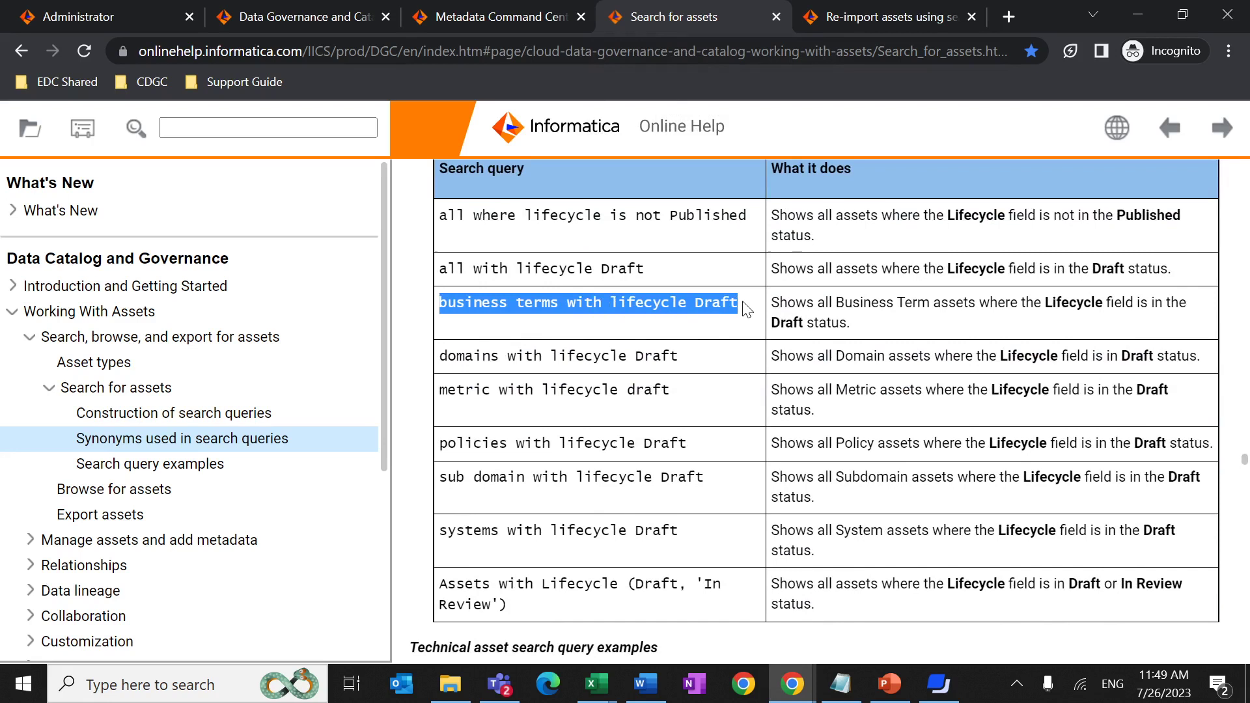
{"action": "left_click", "coordinate": [333, 18]}
{"action": "left_click_drag", "start_coordinate": [511, 125], "coordinate": [402, 137]}
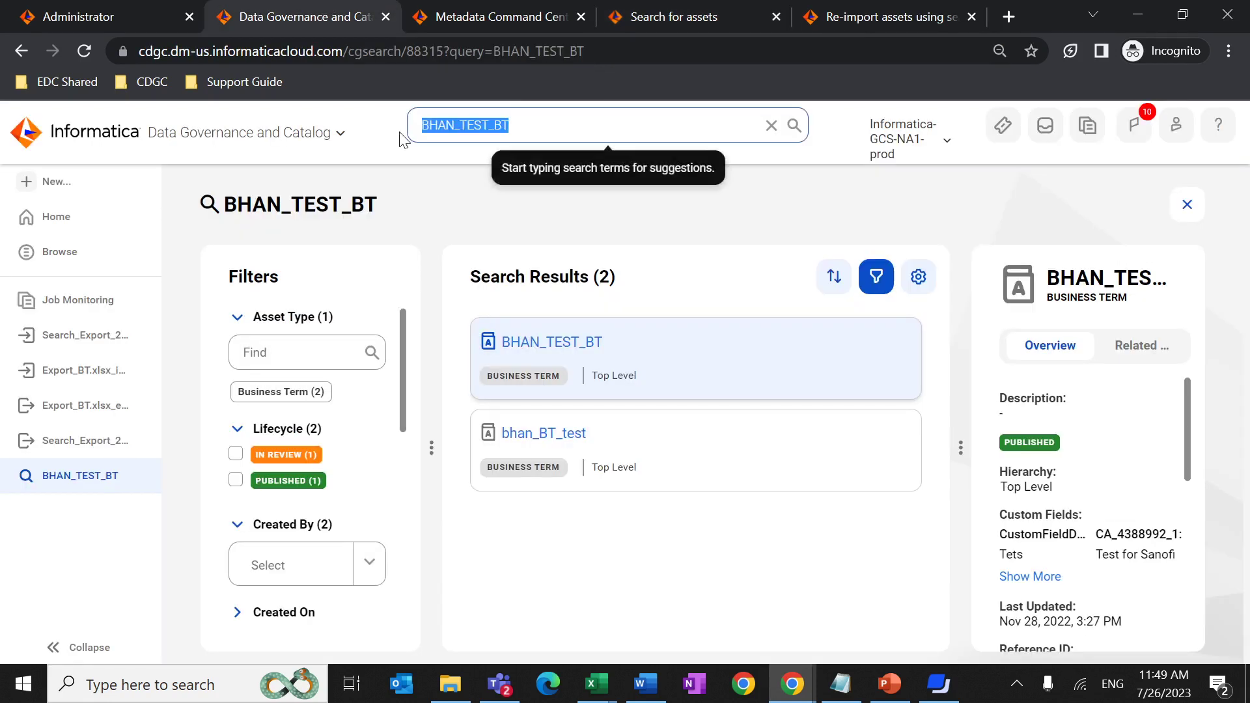
- Search for 'business terms with lifecycle Draft', returning 126 Draft business terms
{"action": "key", "text": "ctrl+v"}
{"action": "key", "text": "Return"}
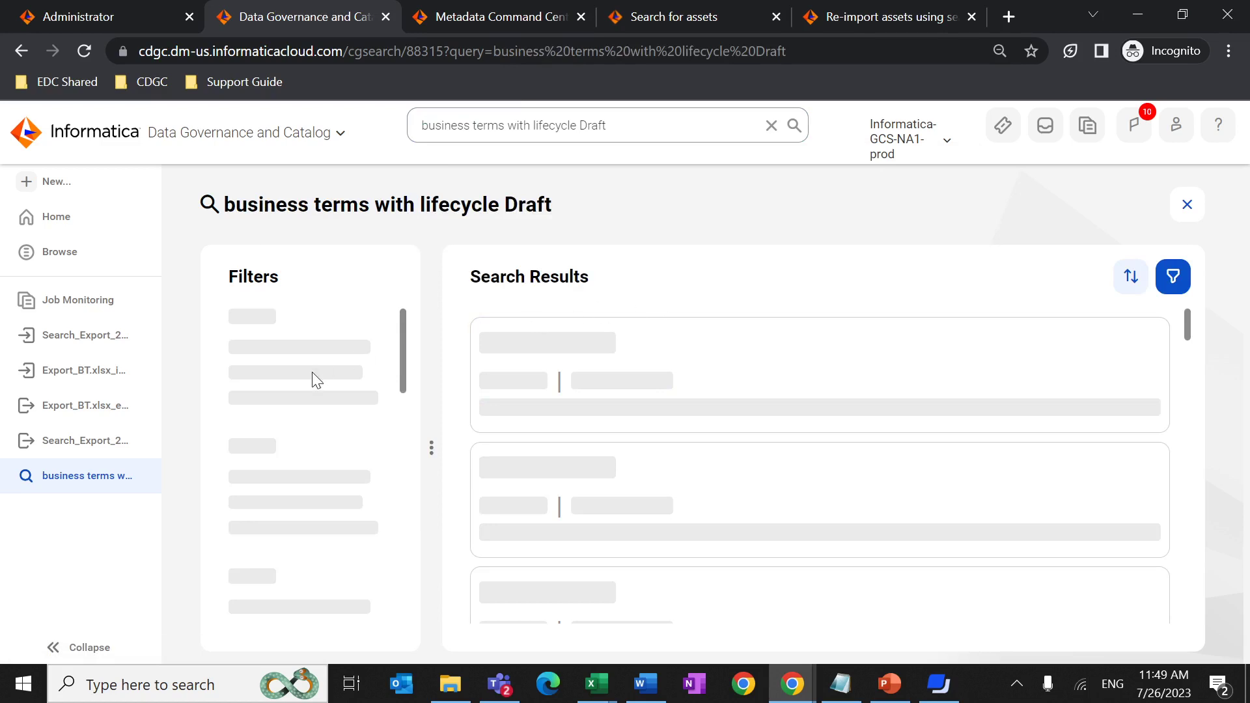
{"action": "scroll", "coordinate": [302, 400], "scroll_direction": "down", "scroll_amount": 6}
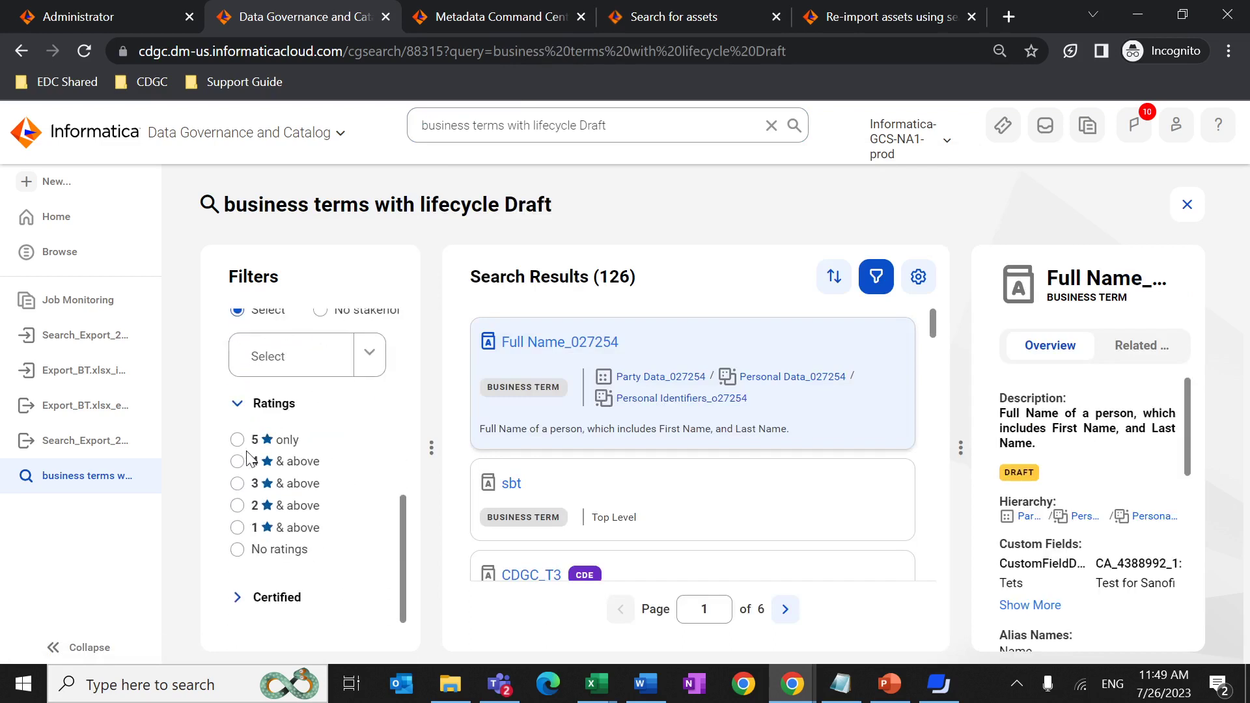
{"action": "scroll", "coordinate": [267, 463], "scroll_direction": "up", "scroll_amount": 3}
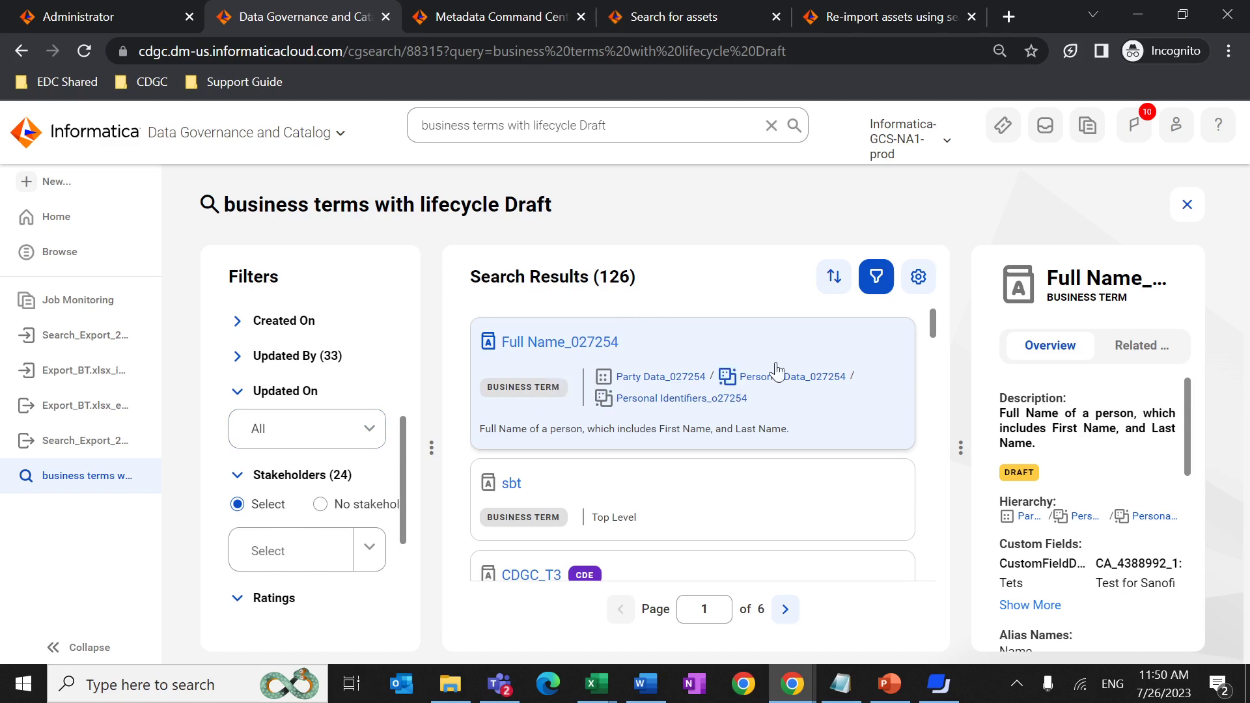
- Export the 126 Draft business terms as Test_export_import with hierarchy included
{"action": "left_click", "coordinate": [917, 286]}
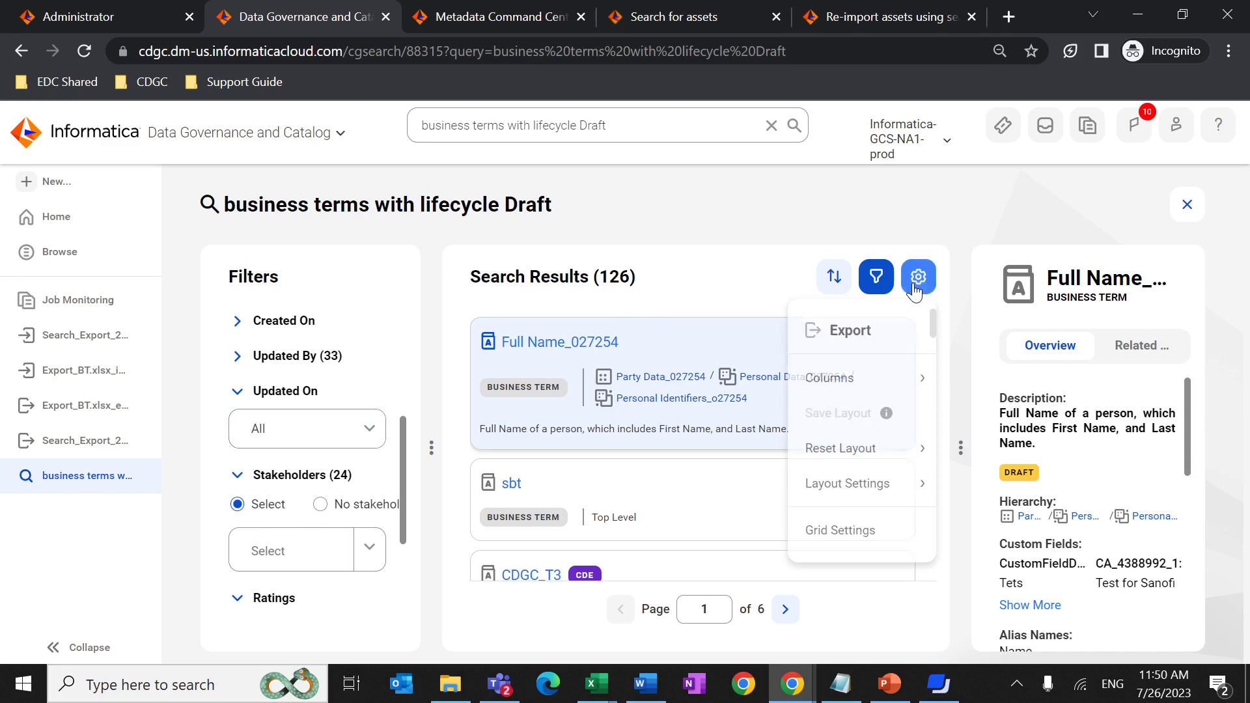
{"action": "left_click", "coordinate": [807, 334]}
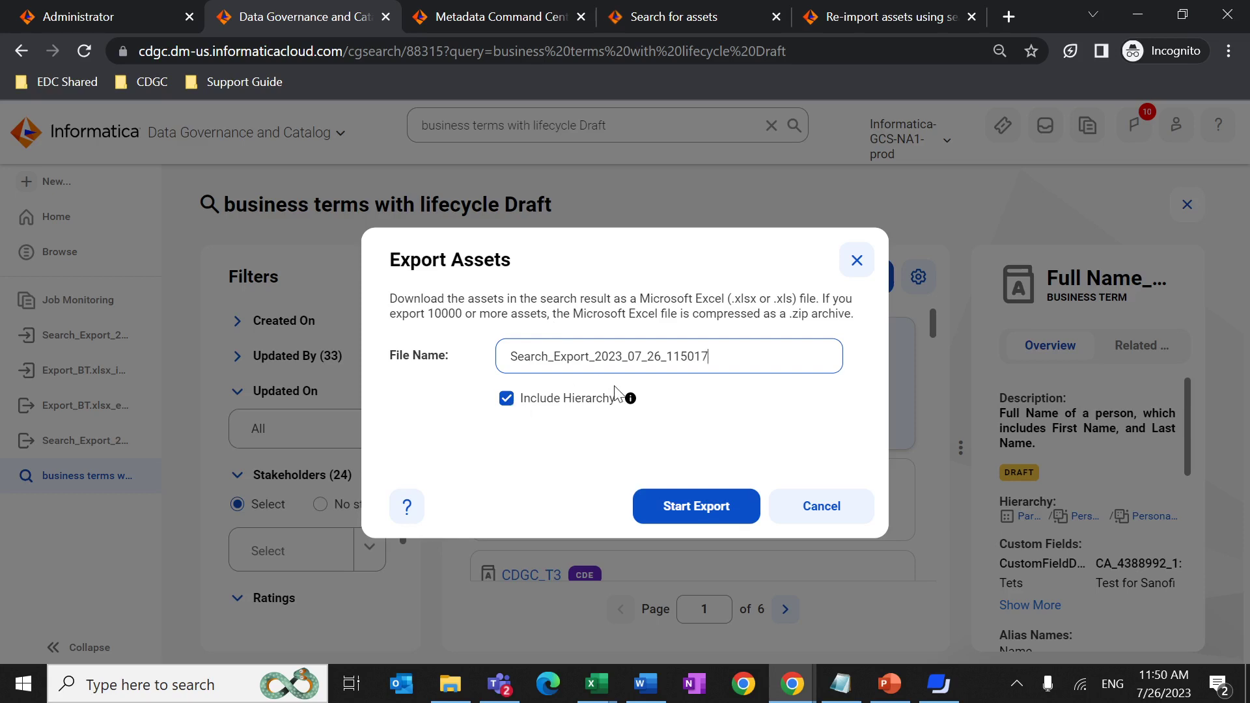
{"action": "mouse_move", "coordinate": [630, 399]}
{"action": "left_click_drag", "start_coordinate": [511, 356], "coordinate": [709, 356]}
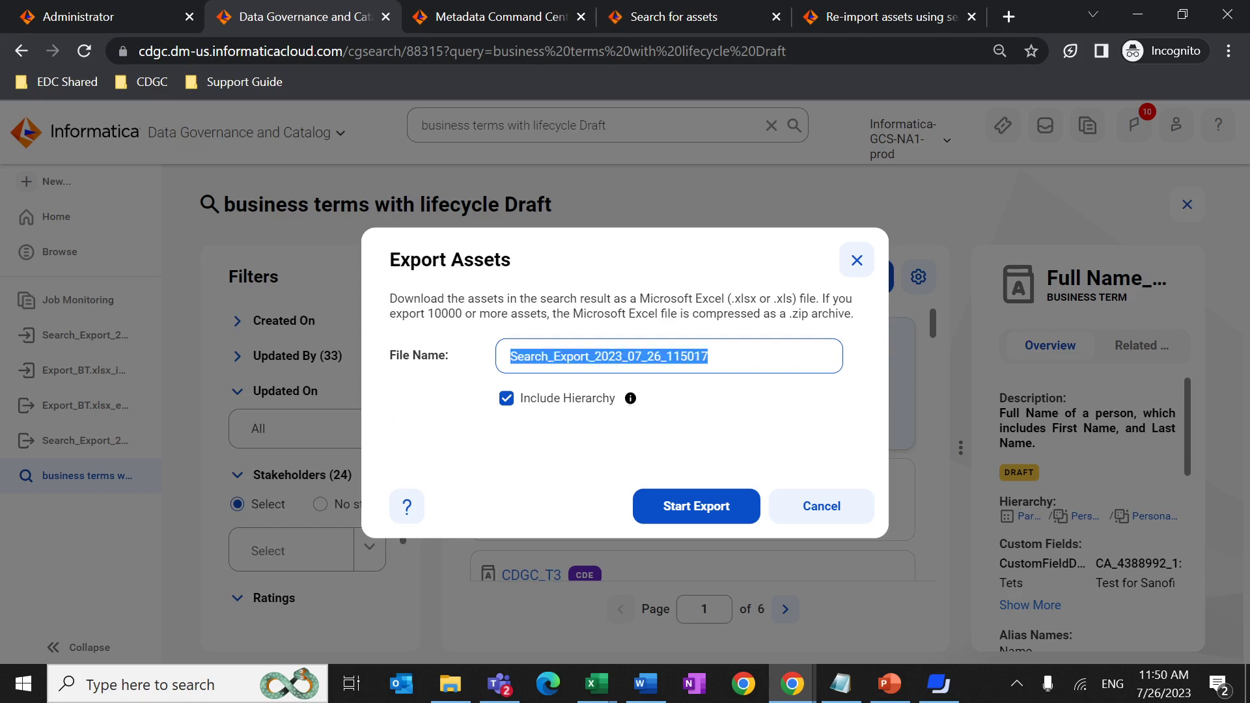
{"action": "key", "text": "Caps_Lock"}
{"action": "type", "text": "T"}
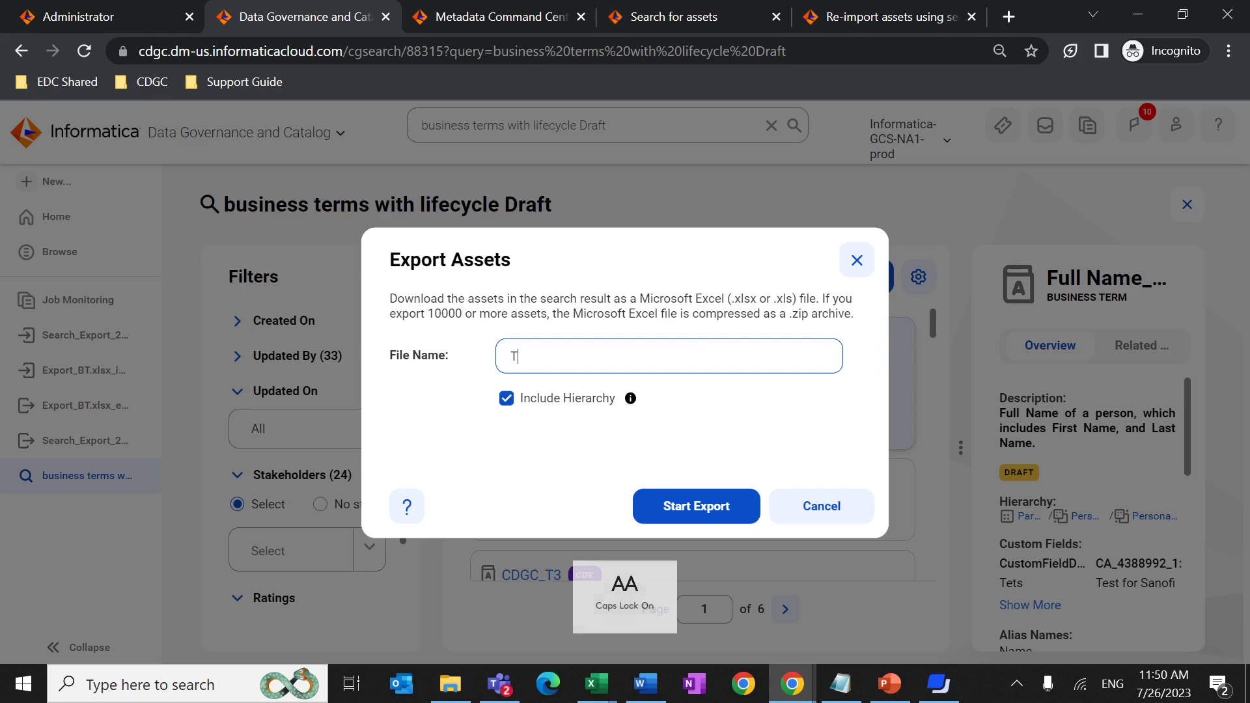
{"action": "key", "text": "Caps_Lock"}
{"action": "type", "text": "ets_expo"}
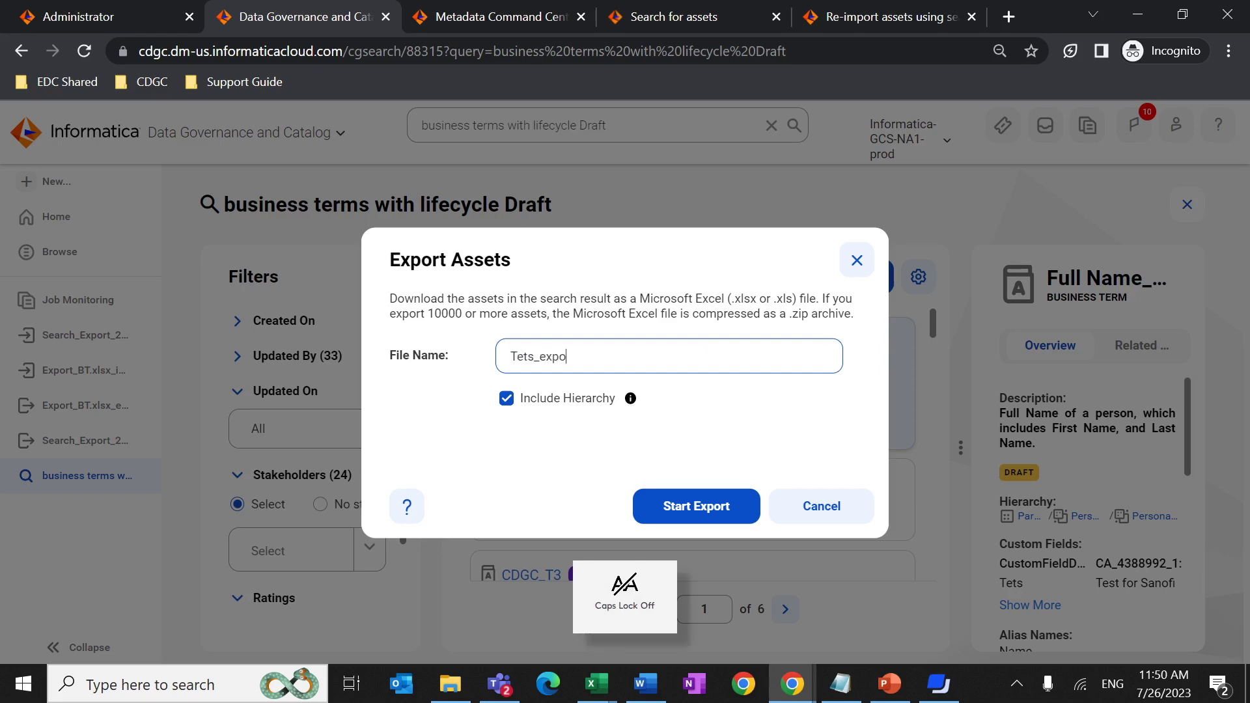
{"action": "type", "text": "rt_i"}
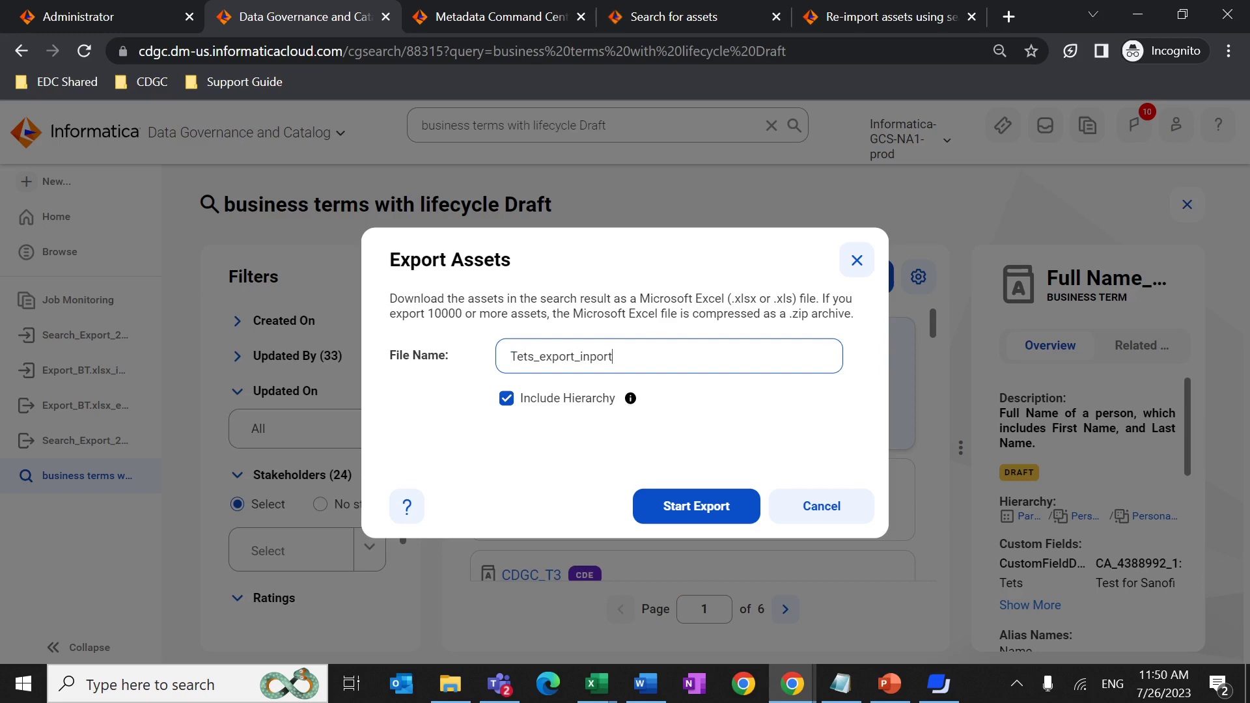
{"action": "type", "text": "m"}
{"action": "key", "text": "BackSpace"}
{"action": "key", "text": "BackSpace"}
{"action": "type", "text": "st"}
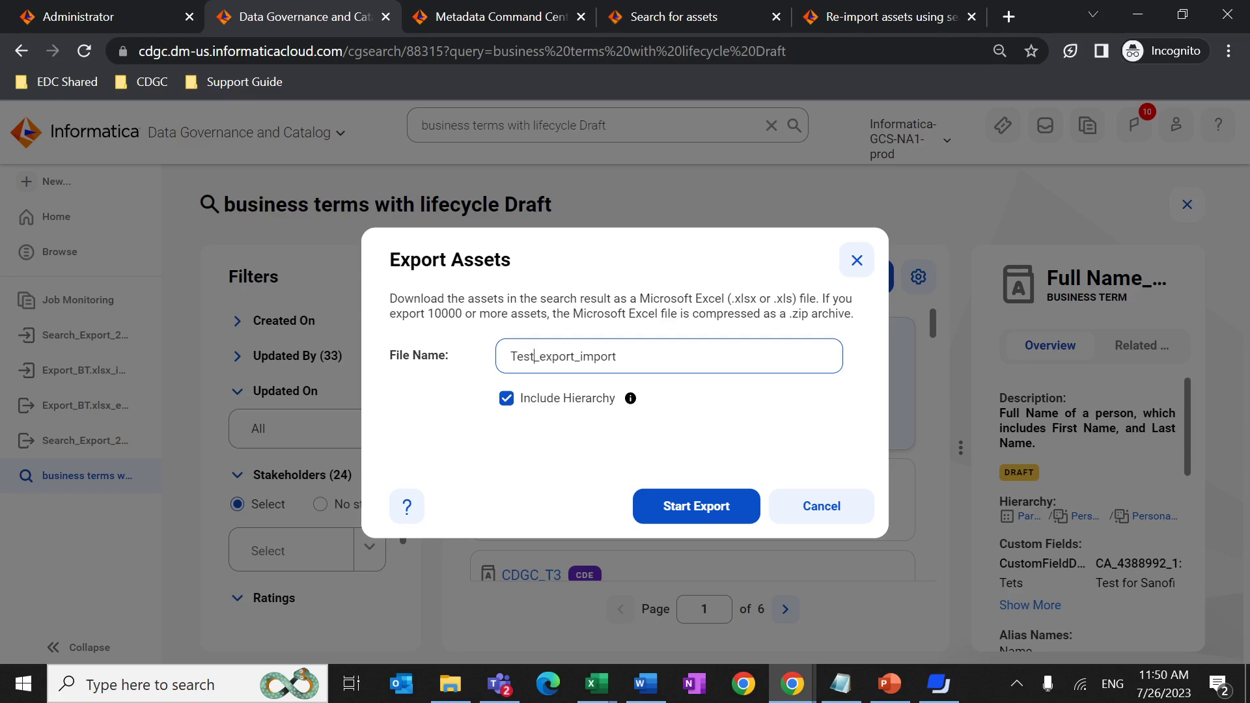
{"action": "left_click", "coordinate": [672, 510]}
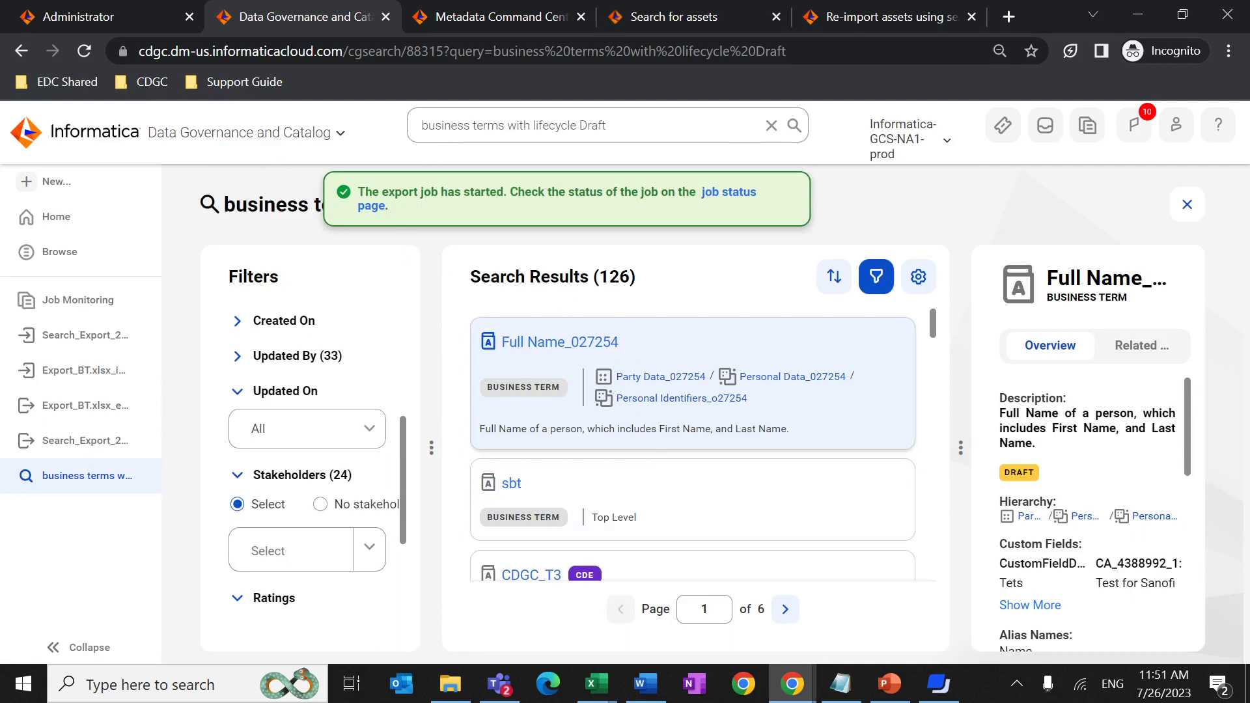
{"action": "left_click", "coordinate": [1085, 140]}
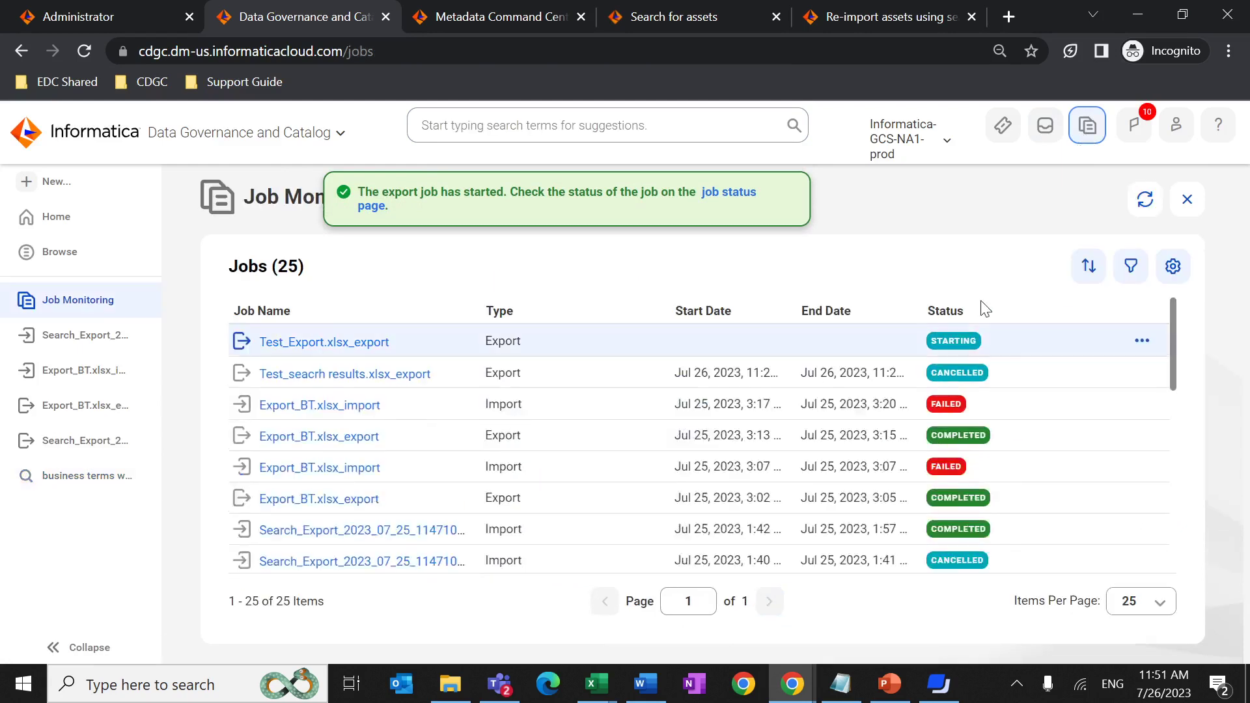
- Refresh job monitoring in CDGC and Metadata Command Center to see Test_export_import.xlsx_export running
{"action": "left_click", "coordinate": [1144, 207]}
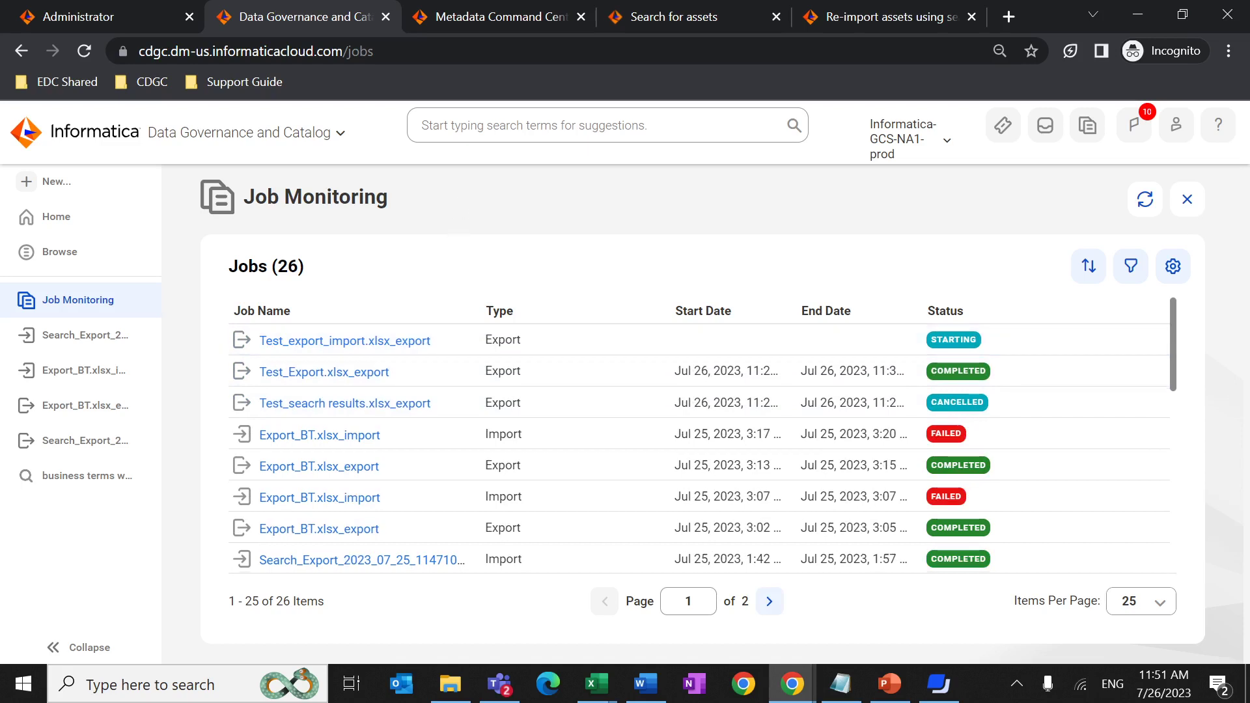
{"action": "left_click", "coordinate": [472, 14]}
{"action": "left_click", "coordinate": [1191, 192]}
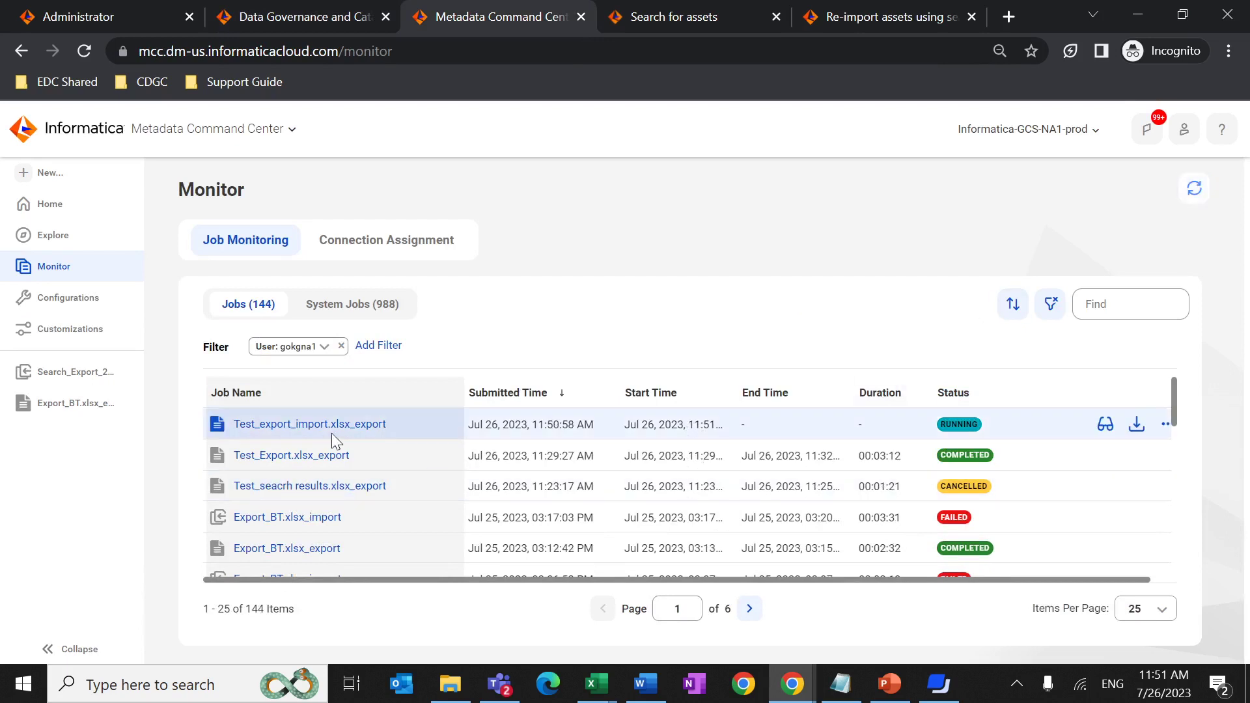
- Open the Search_Export_2023_07_25_114710.xlsx_export job and scroll to its 494-asset, 7-sheet summary
{"action": "left_click", "coordinate": [302, 19]}
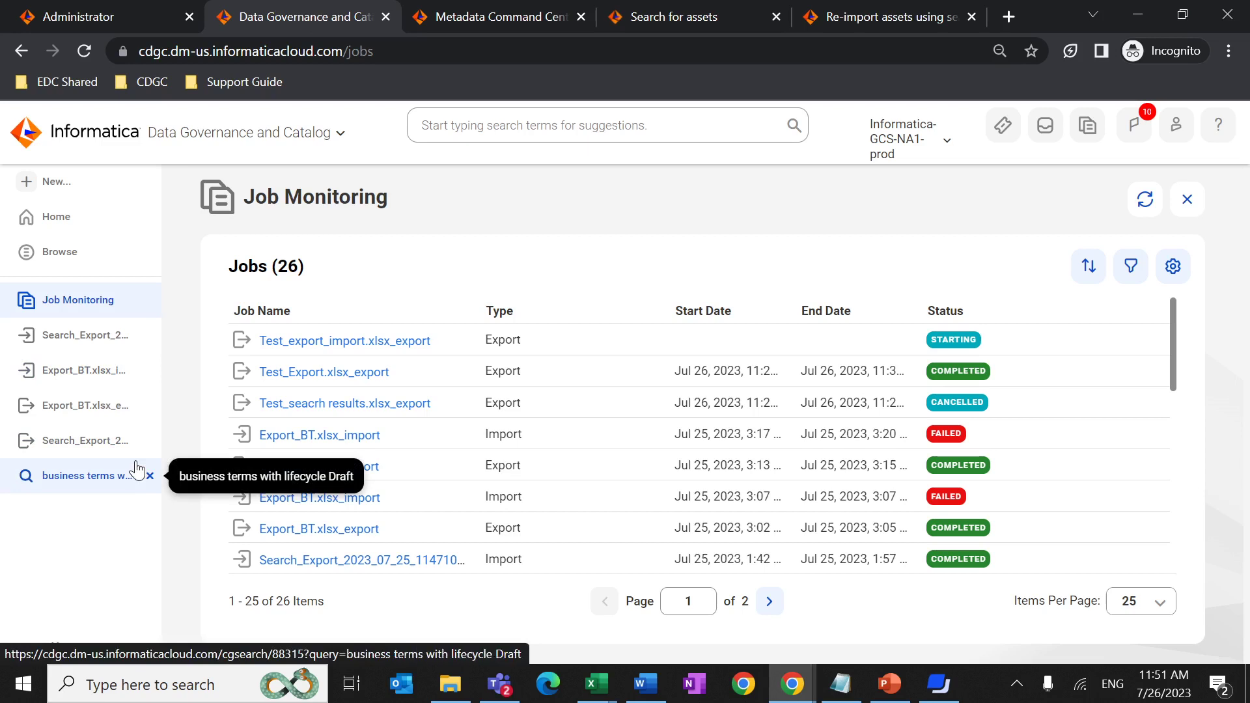
{"action": "left_click", "coordinate": [106, 441]}
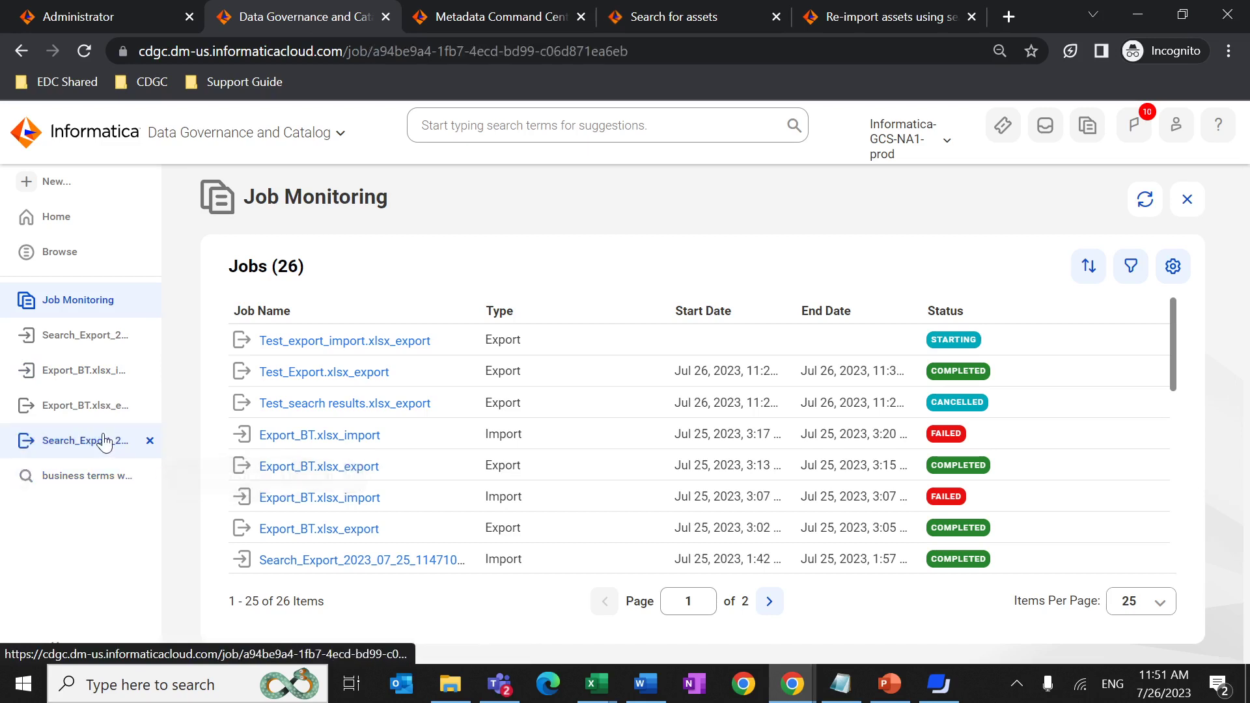
{"action": "scroll", "coordinate": [614, 417], "scroll_direction": "down", "scroll_amount": 2}
{"action": "scroll", "coordinate": [614, 417], "scroll_direction": "down", "scroll_amount": 1}
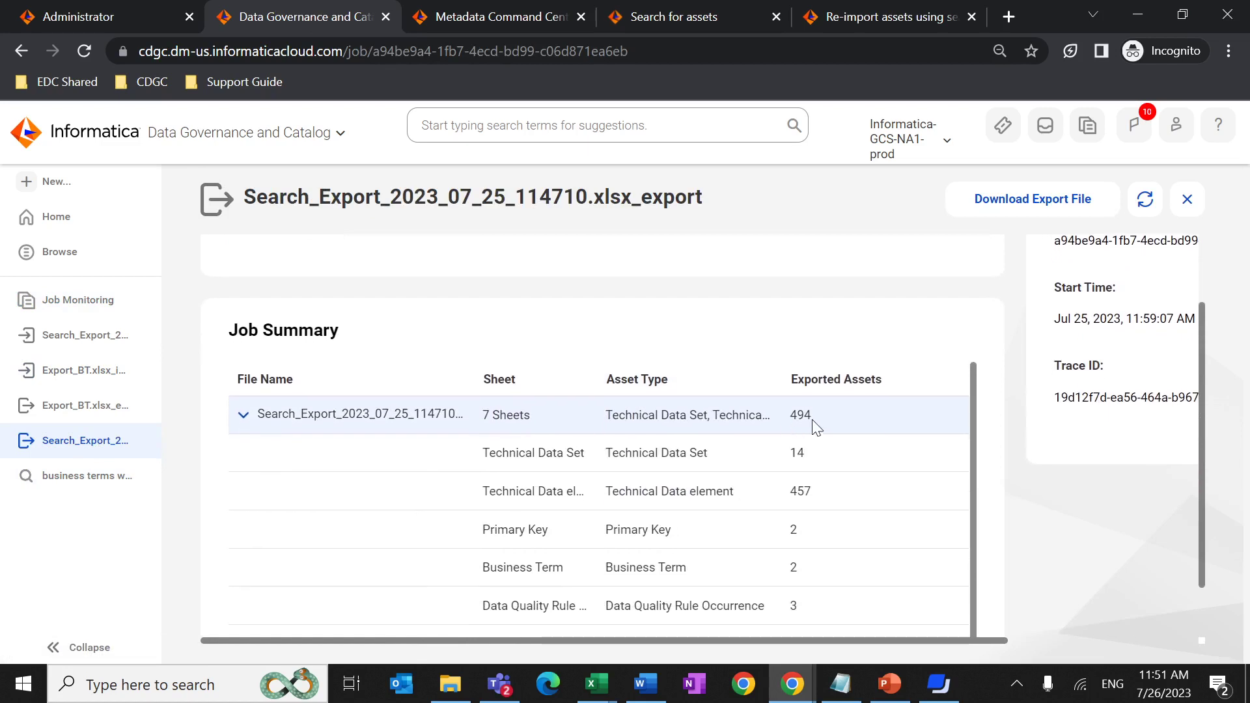
{"action": "scroll", "coordinate": [521, 478], "scroll_direction": "down", "scroll_amount": 3}
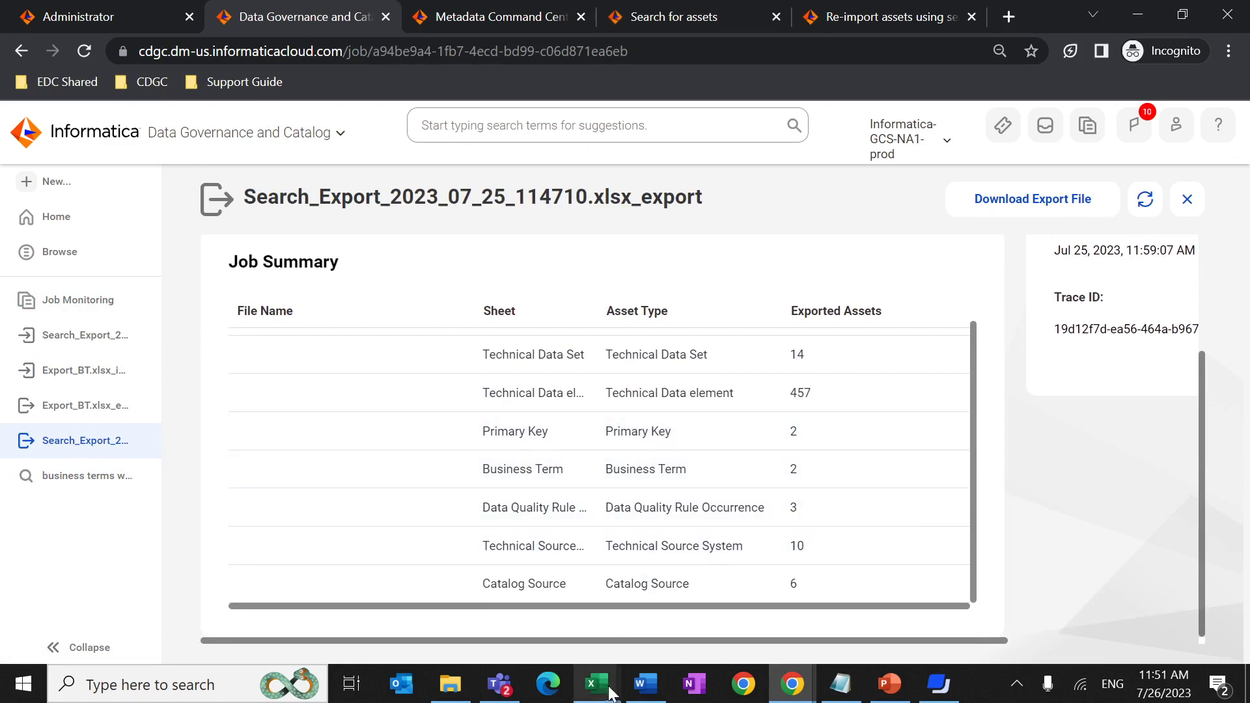
- Bring up the Search_Export workbook in Excel and check its Table of Contents and Catalog Source sheets
{"action": "mouse_move", "coordinate": [607, 687]}
{"action": "left_click", "coordinate": [312, 616]}
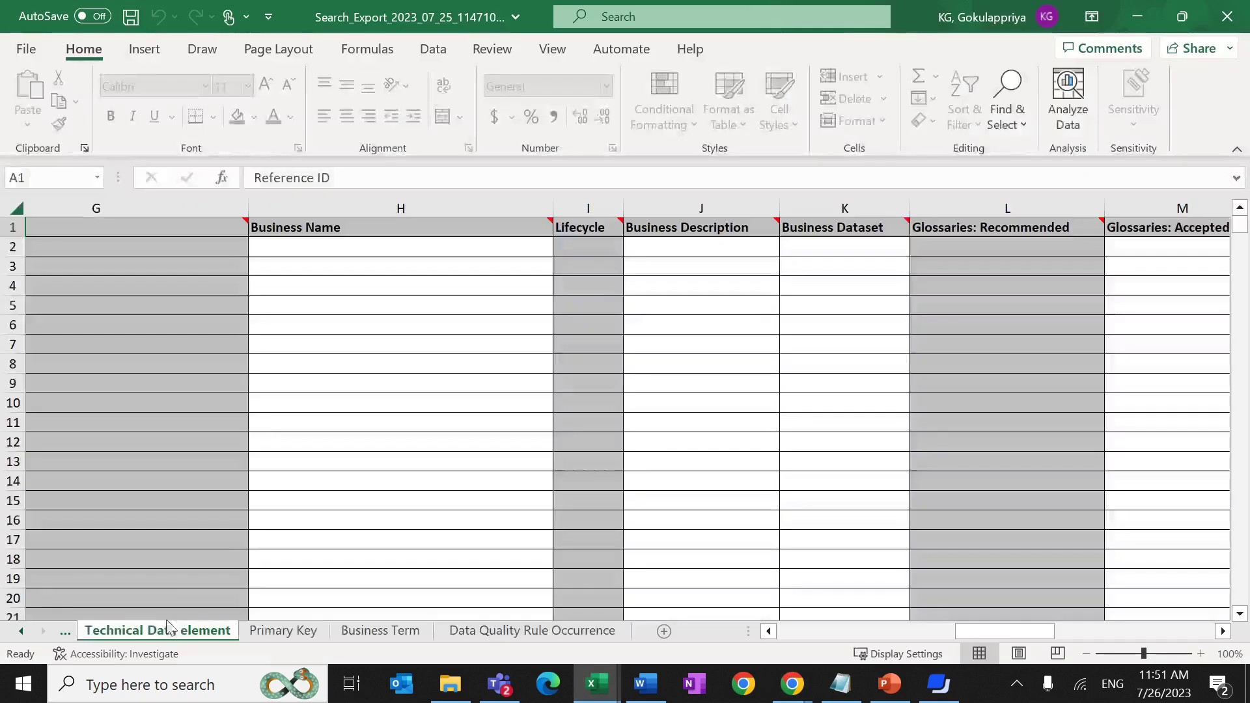
{"action": "left_click", "coordinate": [26, 635]}
{"action": "left_click", "coordinate": [26, 635]}
{"action": "left_click", "coordinate": [26, 636]}
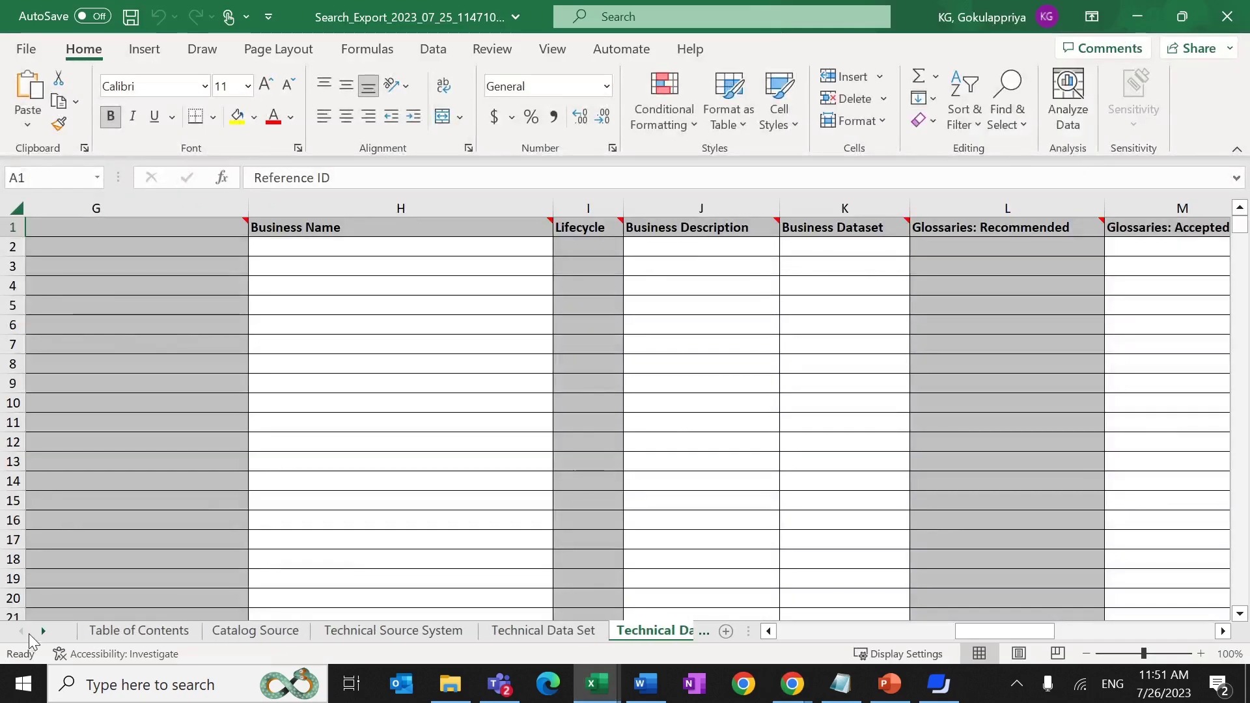
{"action": "left_click", "coordinate": [124, 631]}
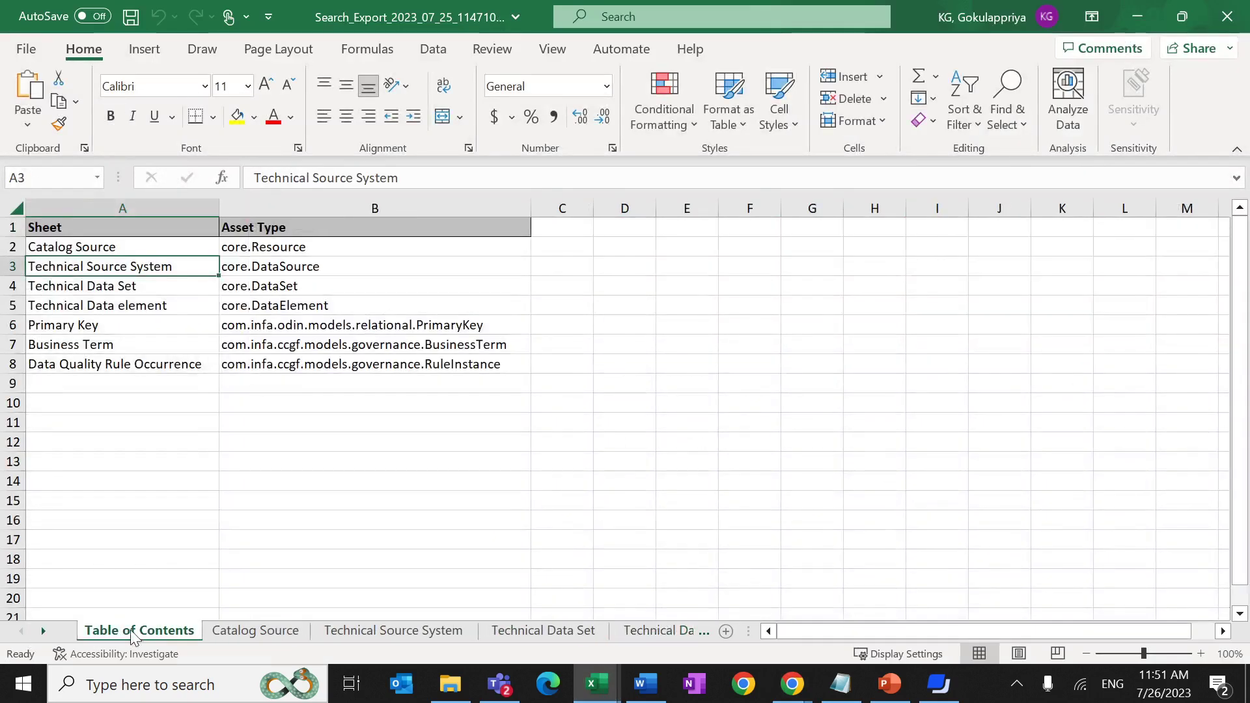
{"action": "left_click", "coordinate": [162, 254]}
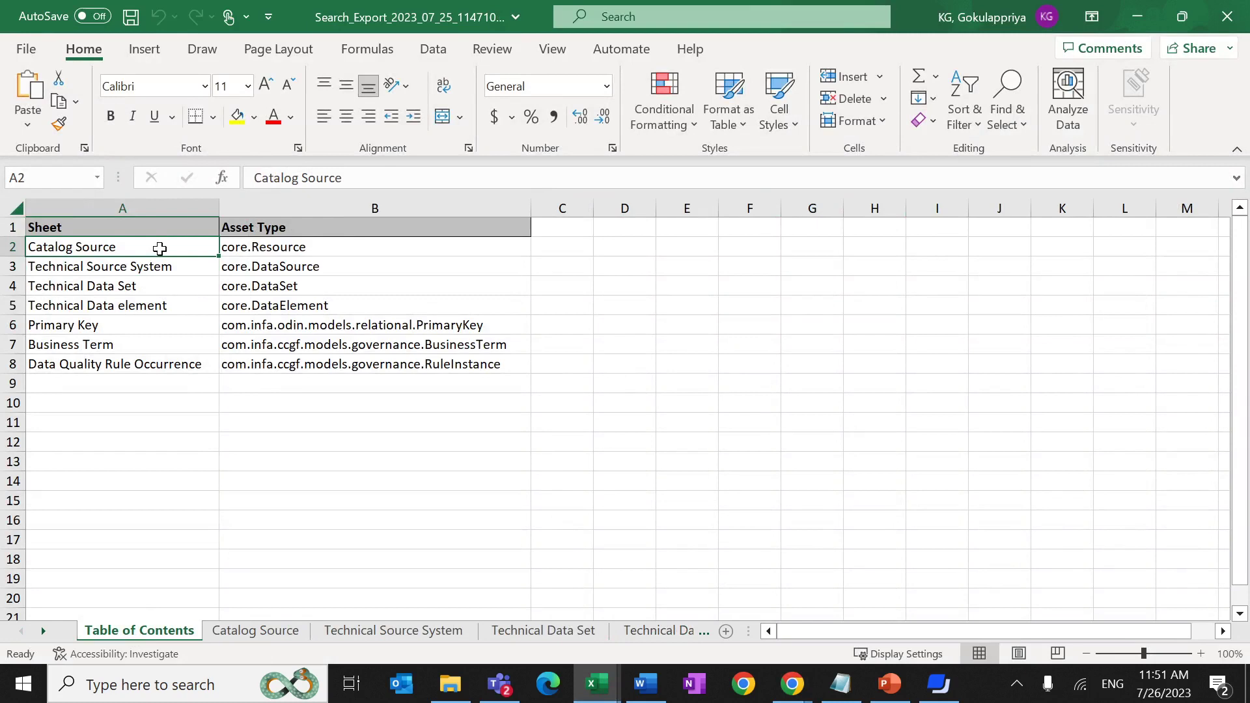
{"action": "left_click", "coordinate": [228, 635]}
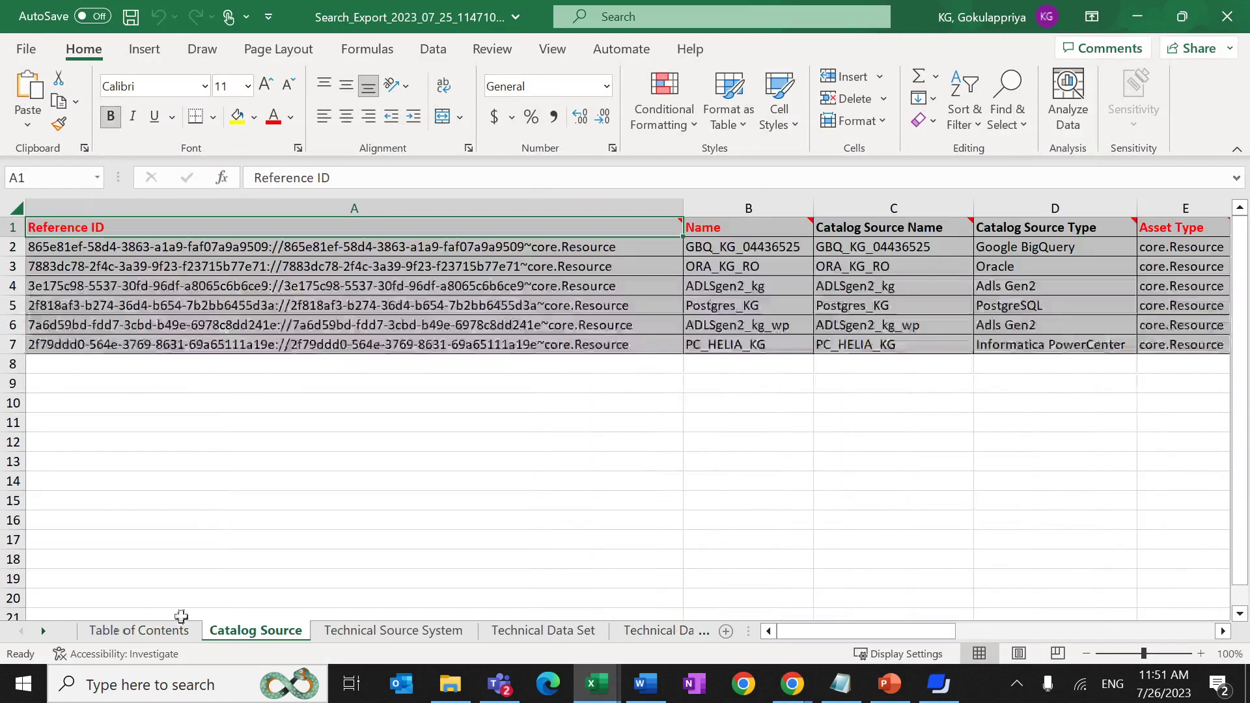
{"action": "left_click", "coordinate": [157, 635]}
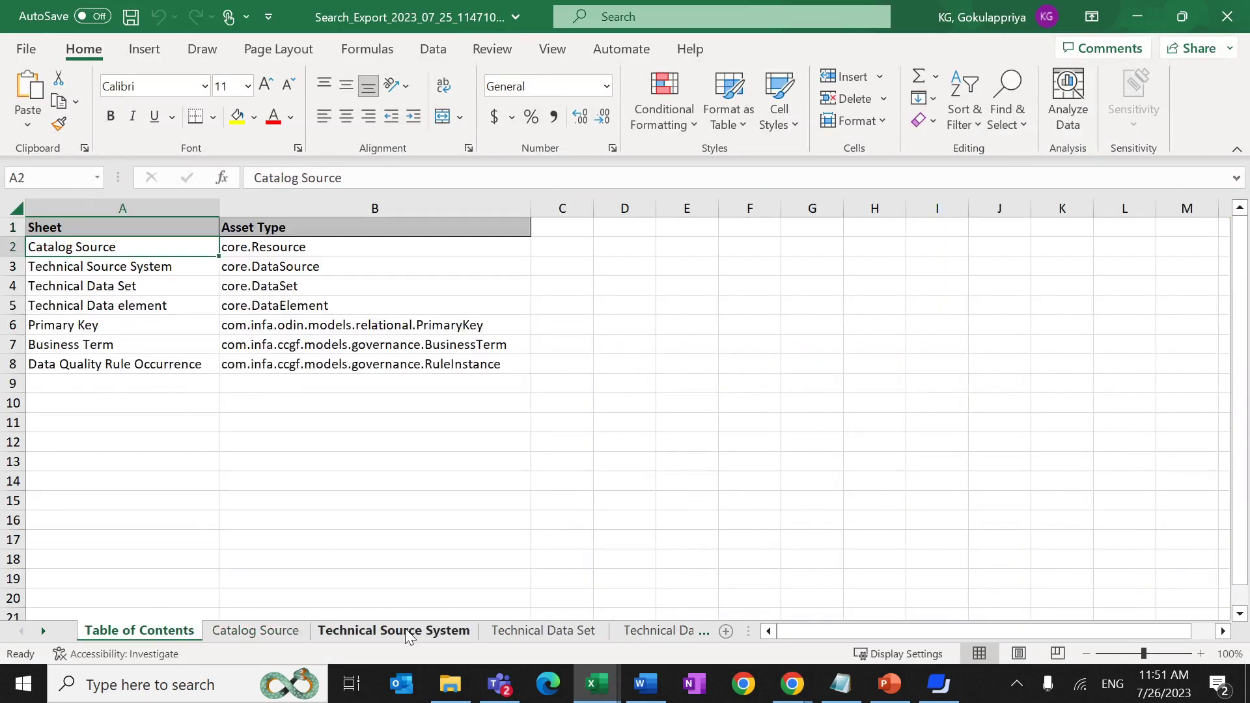
{"action": "left_click", "coordinate": [149, 351]}
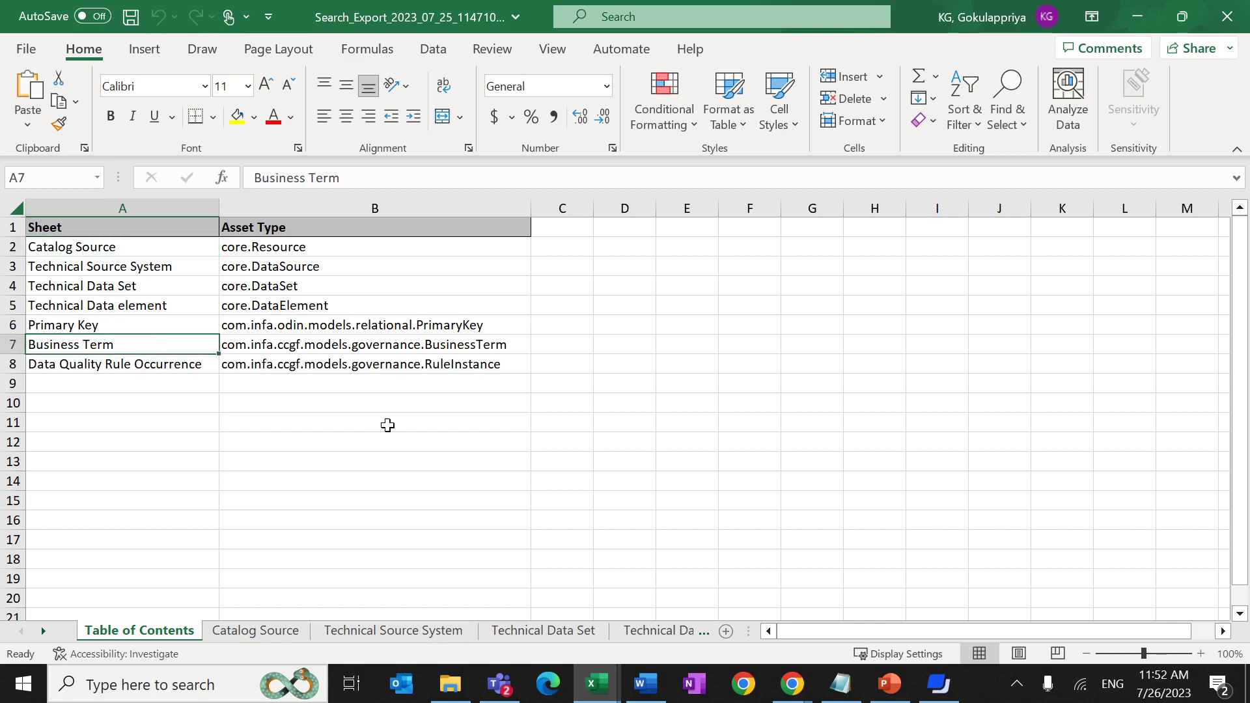
- Review the Business Term sheet's columns for BT2 and BT_US_KG, including the Created On date
{"action": "left_click", "coordinate": [43, 630]}
{"action": "left_click", "coordinate": [43, 631]}
{"action": "left_click", "coordinate": [43, 631]}
{"action": "left_click", "coordinate": [43, 631]}
{"action": "left_click", "coordinate": [384, 633]}
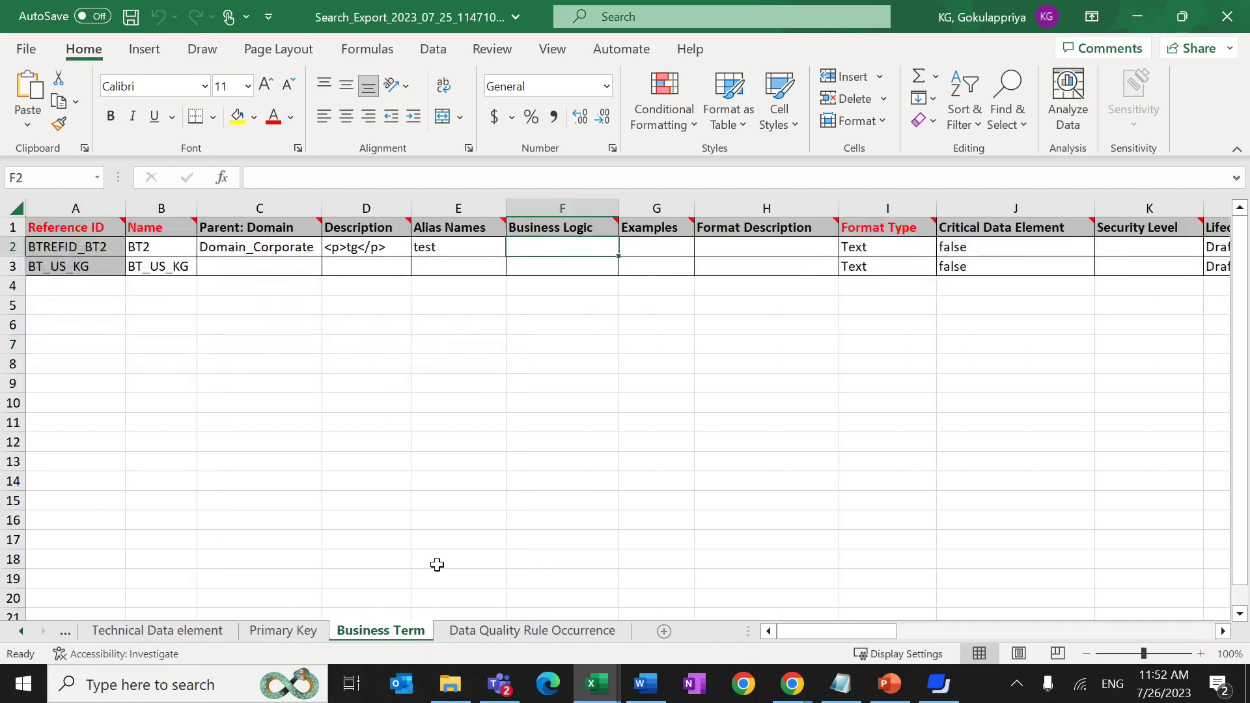
{"action": "left_click_drag", "start_coordinate": [836, 631], "coordinate": [1080, 633]}
{"action": "left_click_drag", "start_coordinate": [1138, 634], "coordinate": [1149, 634]}
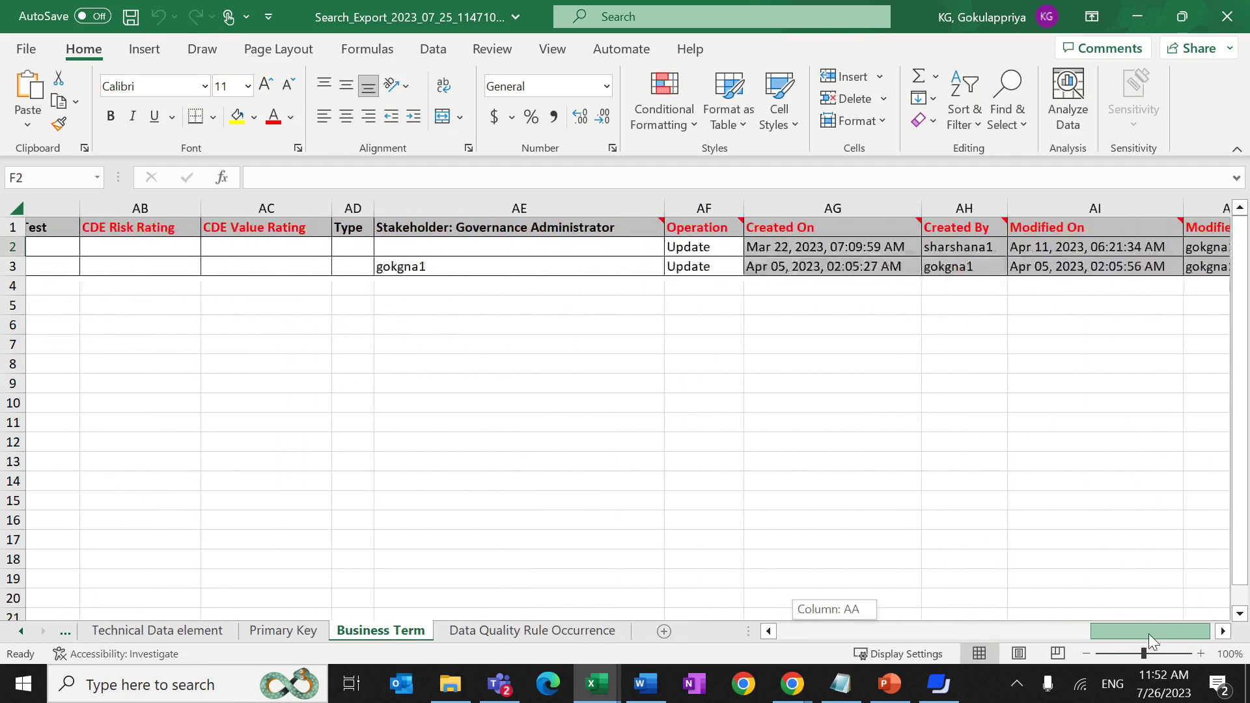
{"action": "left_click", "coordinate": [817, 247]}
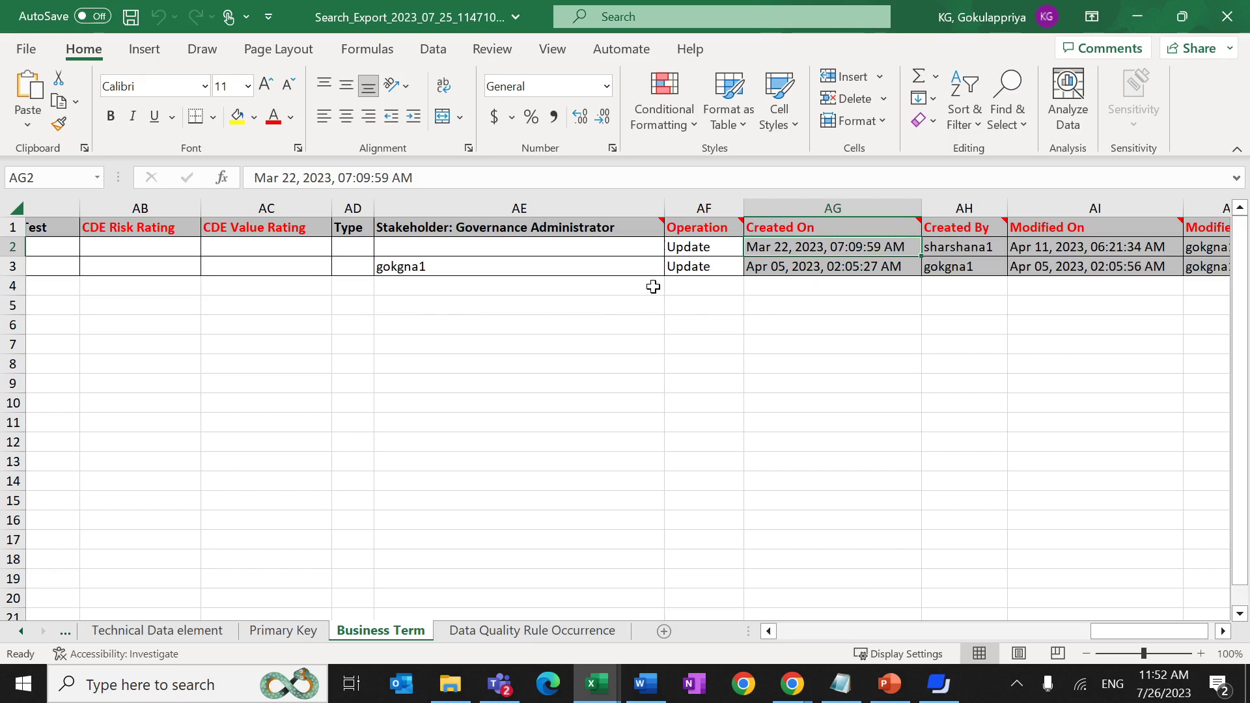
{"action": "left_click_drag", "start_coordinate": [1108, 631], "coordinate": [796, 654]}
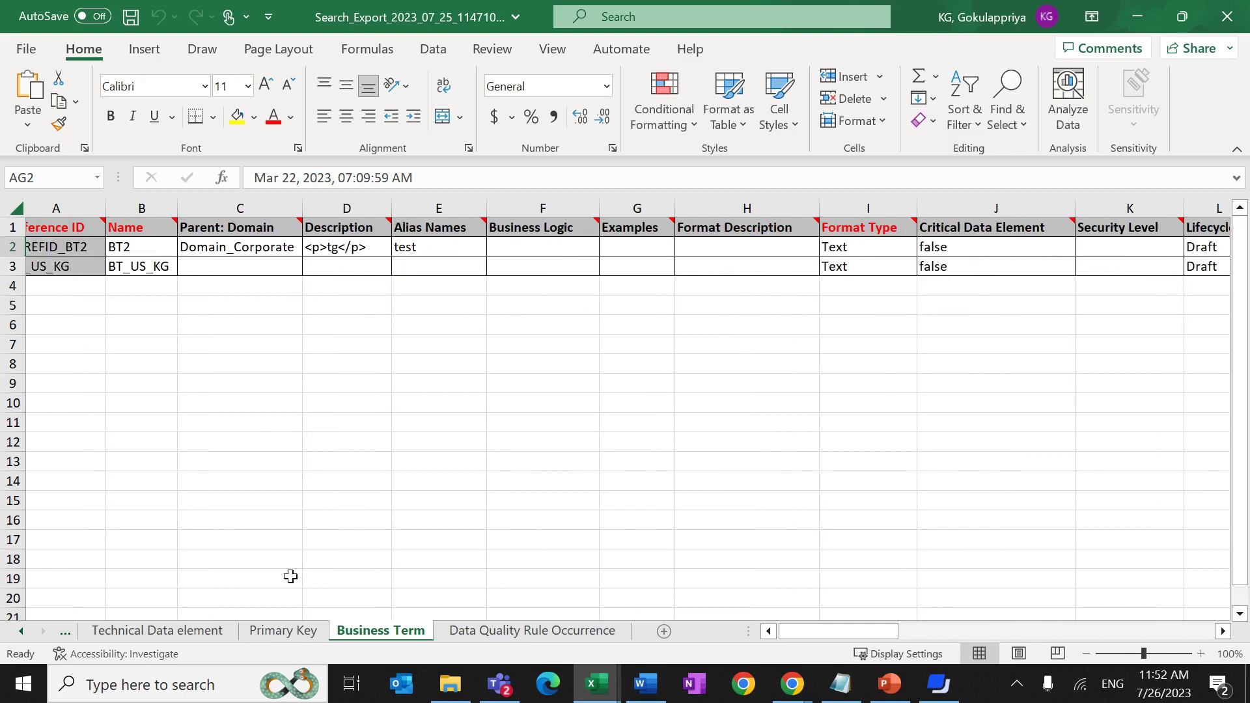
- Inspect the Technical Data Element sheet's Business Name, Business Description and Glossaries: Recommended columns
{"action": "left_click", "coordinate": [269, 632]}
{"action": "left_click", "coordinate": [206, 632]}
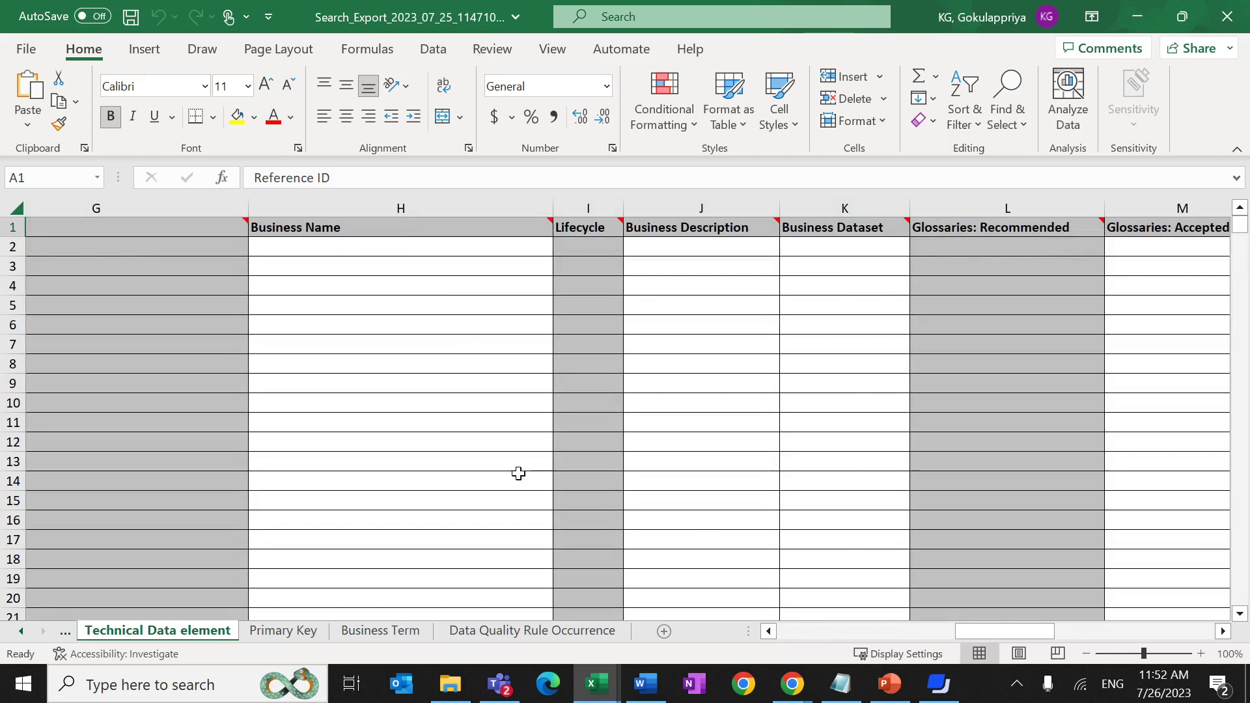
{"action": "left_click", "coordinate": [401, 251]}
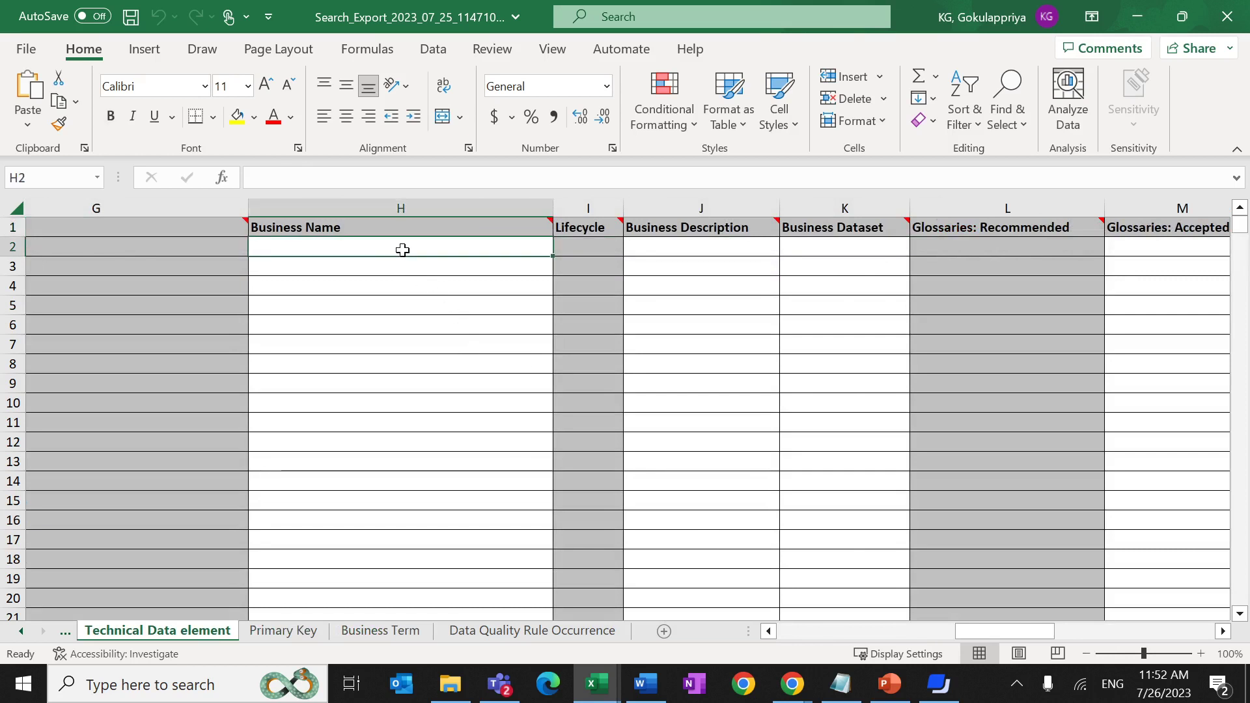
{"action": "left_click", "coordinate": [701, 255]}
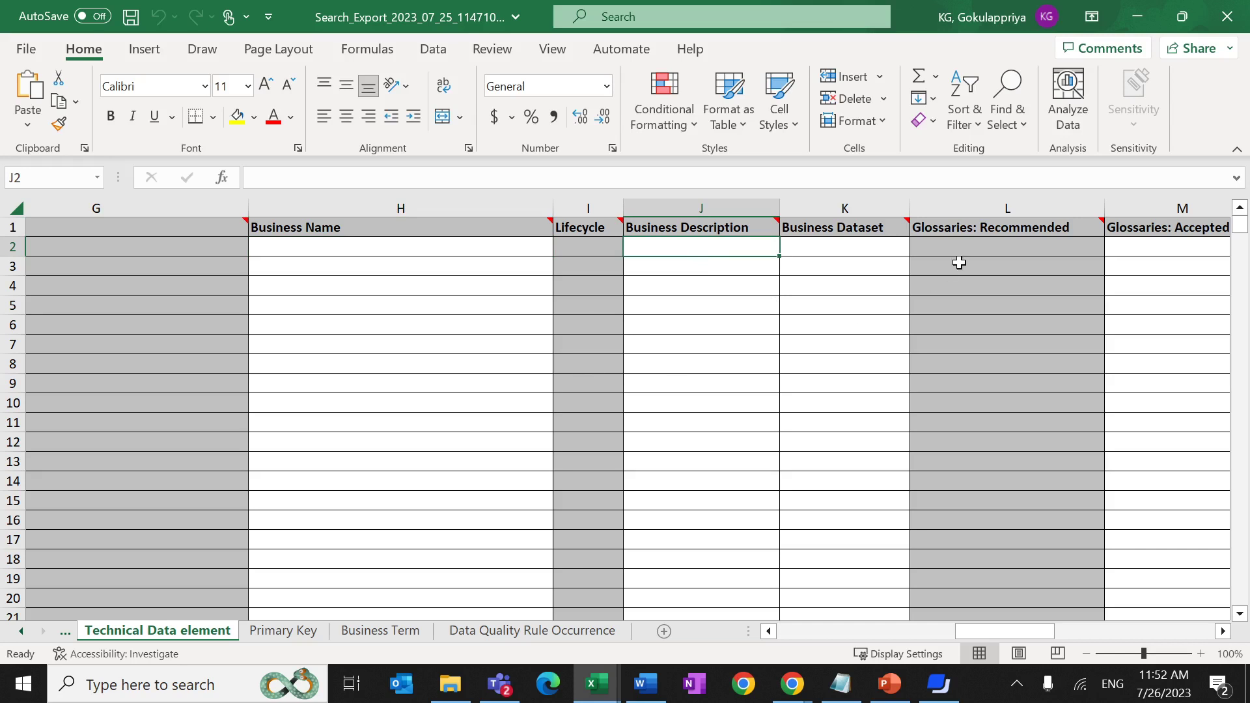
{"action": "left_click_drag", "start_coordinate": [994, 632], "coordinate": [1025, 627]}
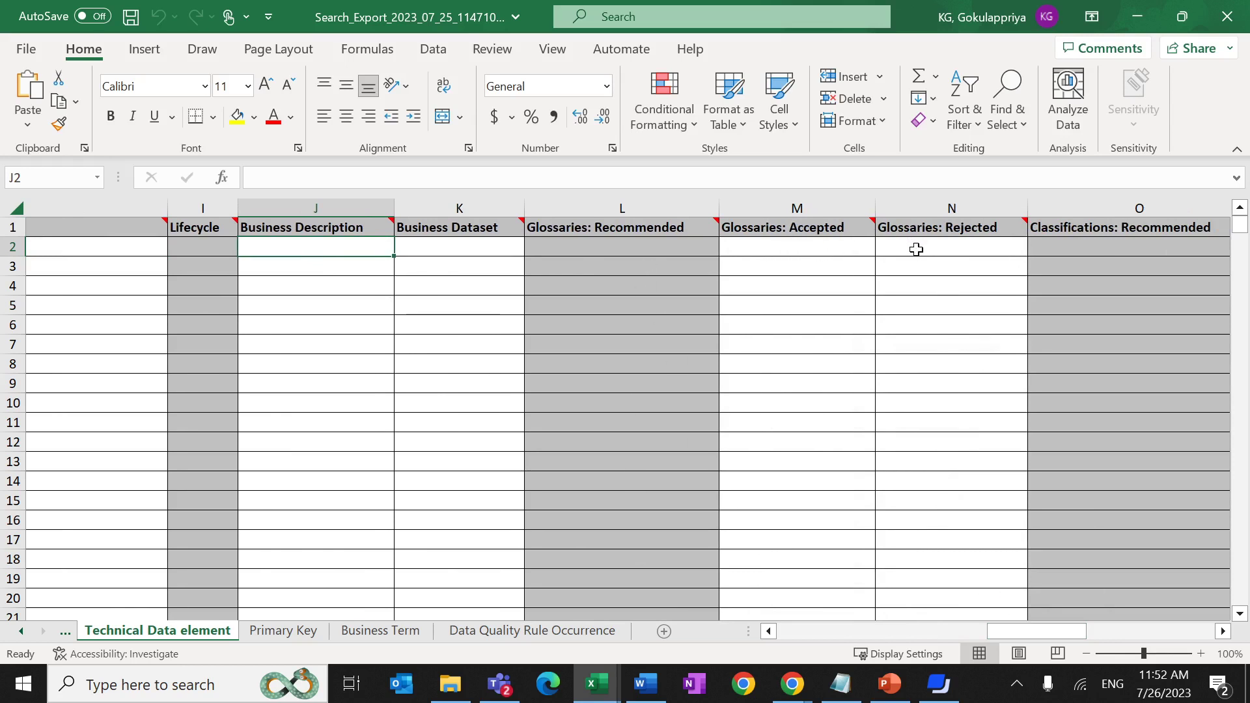
{"action": "left_click", "coordinate": [623, 227]}
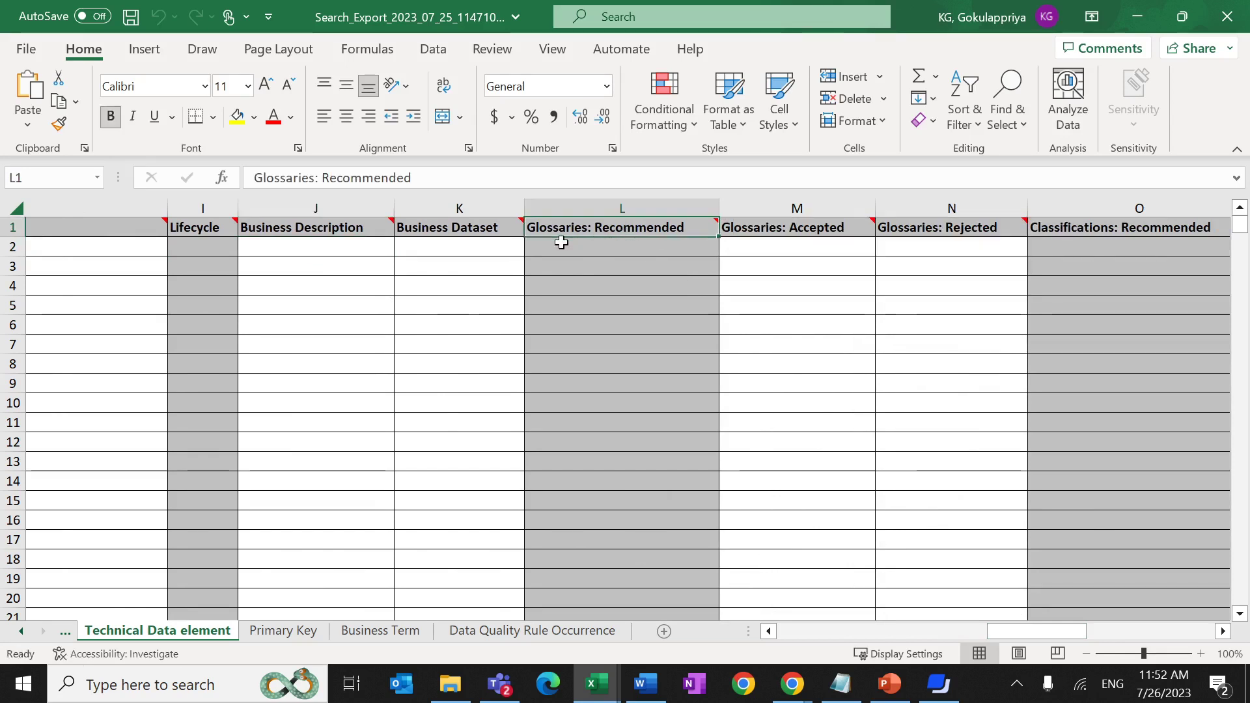
- Review the Data Quality Rule Occurrence sheet's rows ROC-KG001 to ROC-KG003
{"action": "left_click", "coordinate": [521, 629]}
{"action": "mouse_move", "coordinate": [318, 229]}
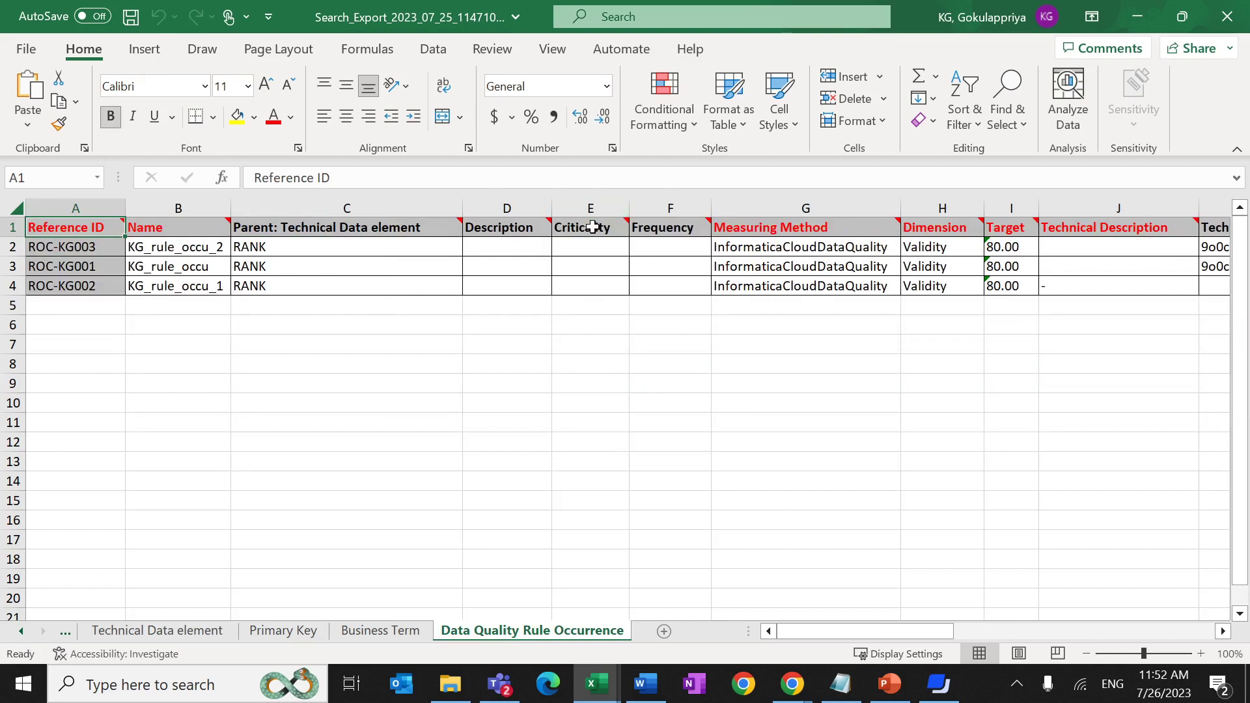
{"action": "mouse_move", "coordinate": [594, 229]}
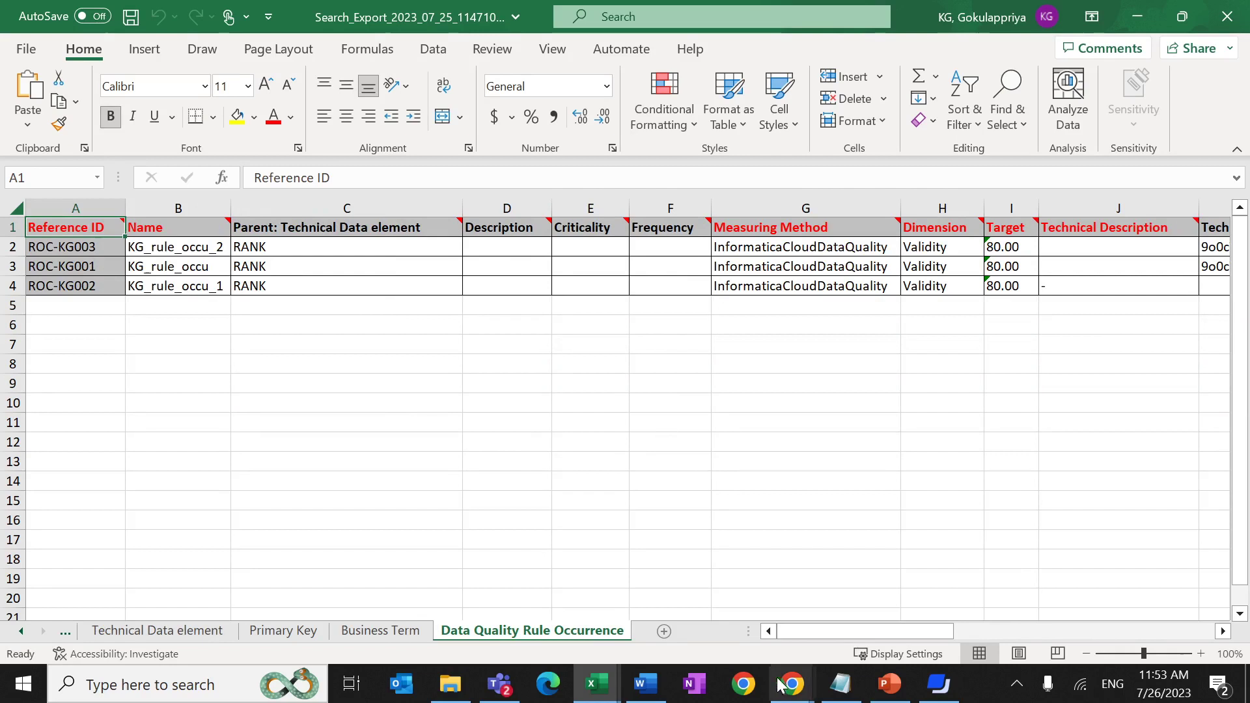
- Back in the catalog, start a new Import Assets job for creating or updating assets from files
{"action": "mouse_move", "coordinate": [787, 688]}
{"action": "left_click", "coordinate": [840, 635]}
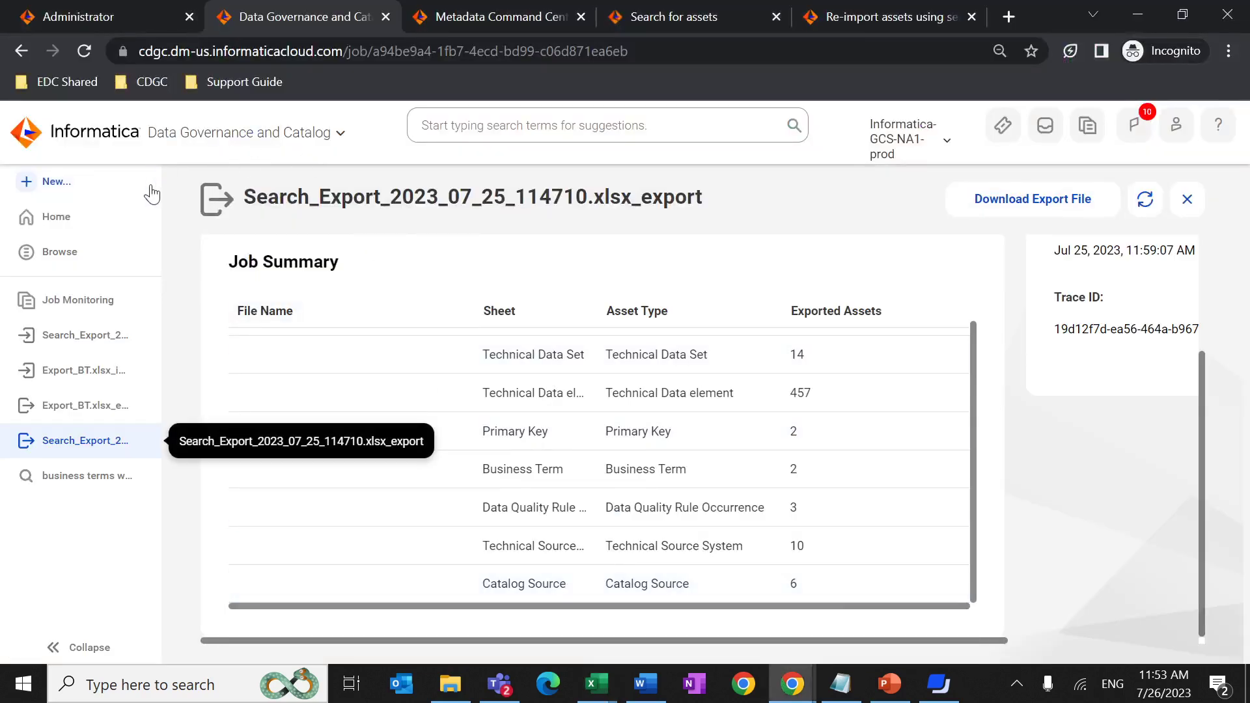
{"action": "left_click", "coordinate": [97, 186]}
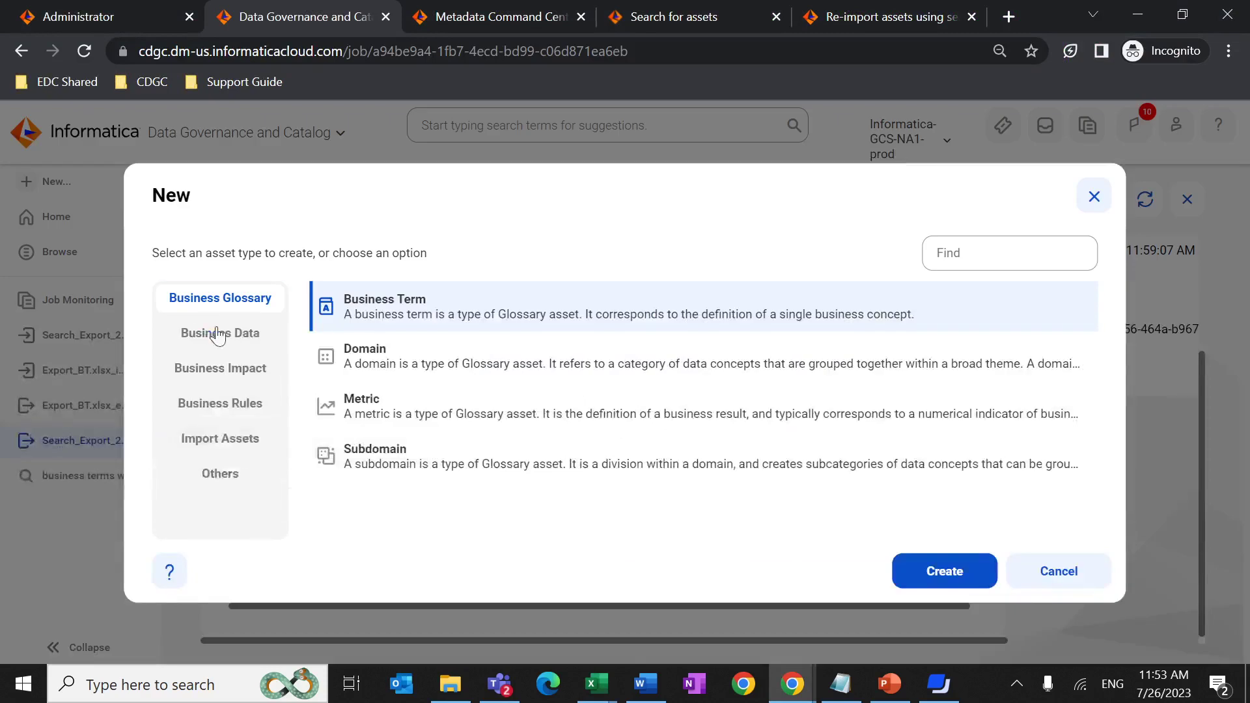
{"action": "left_click", "coordinate": [218, 439]}
{"action": "left_click", "coordinate": [409, 372]}
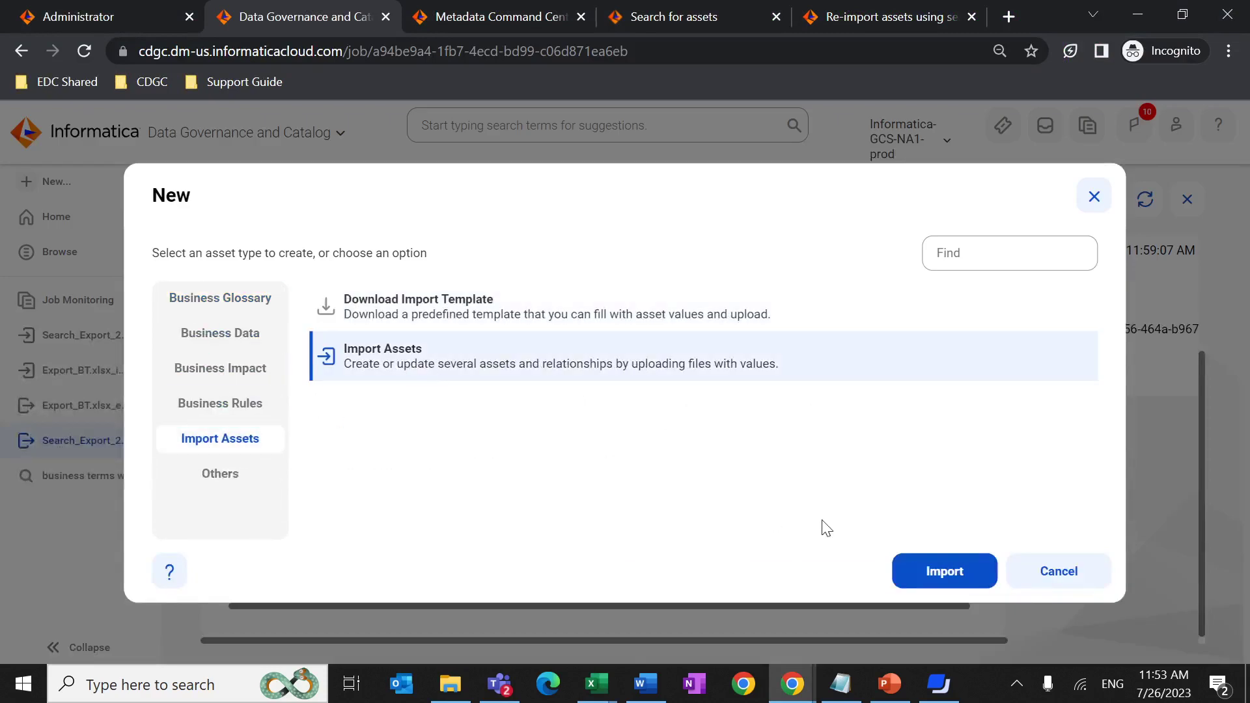
{"action": "left_click", "coordinate": [985, 577]}
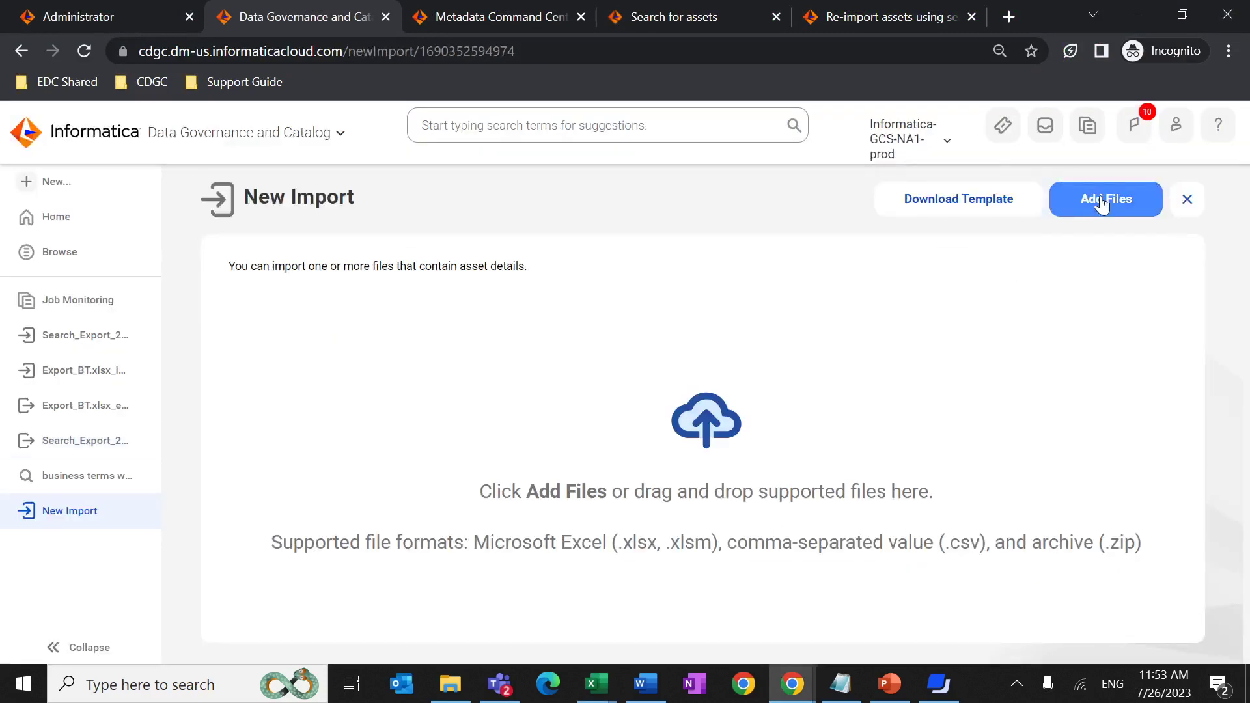
- Add Search_Export_2023_07_25_114710.xlsx (126.70 KB) to the import, mapping its 7 sheets
{"action": "left_click", "coordinate": [1100, 198]}
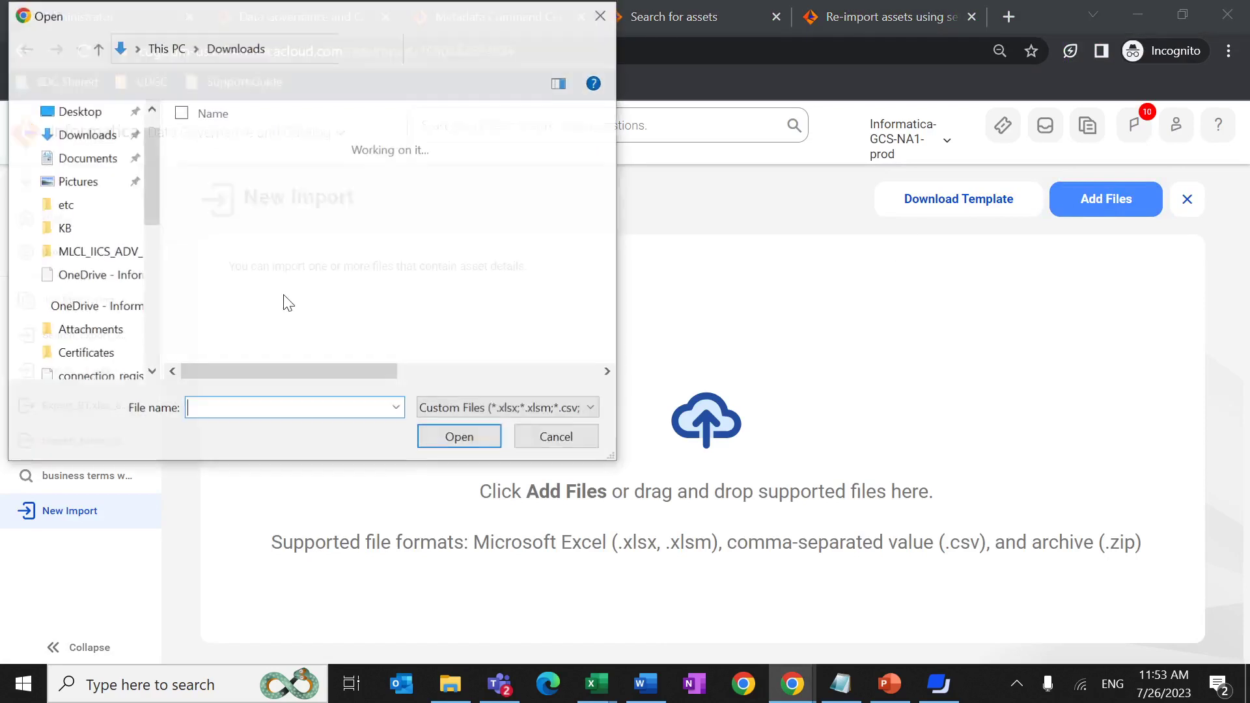
{"action": "left_click", "coordinate": [290, 212]}
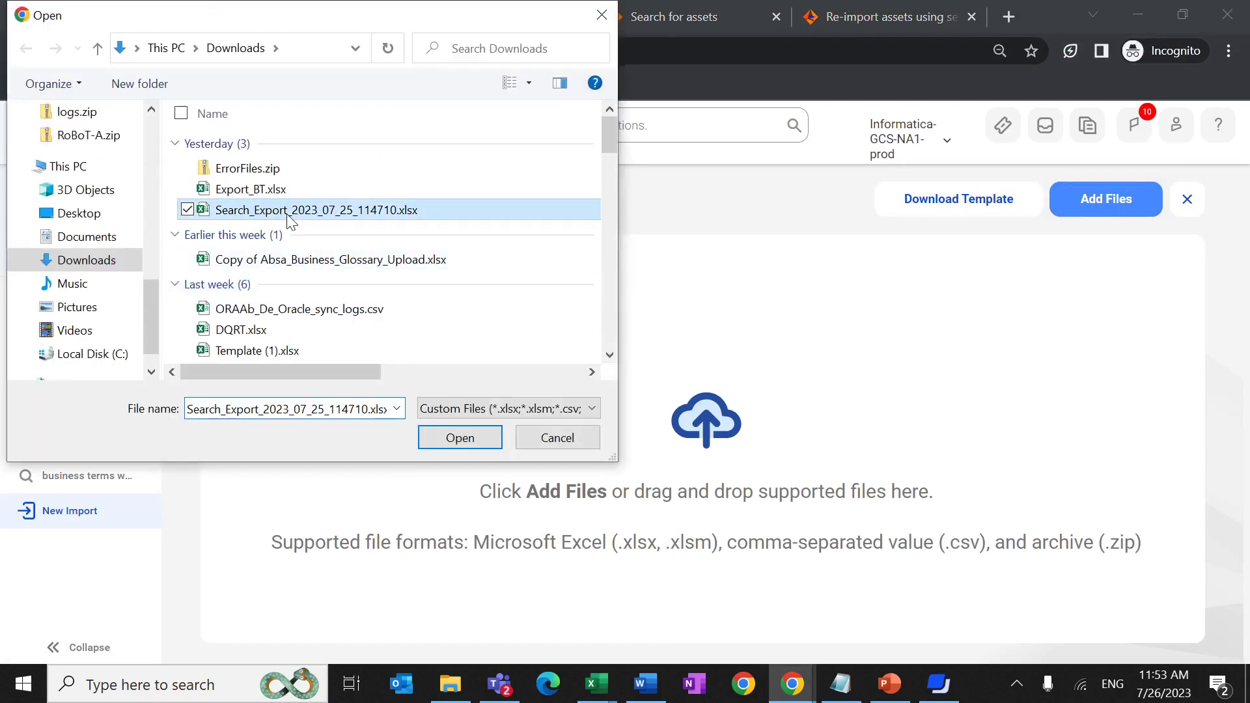
{"action": "left_click", "coordinate": [458, 437]}
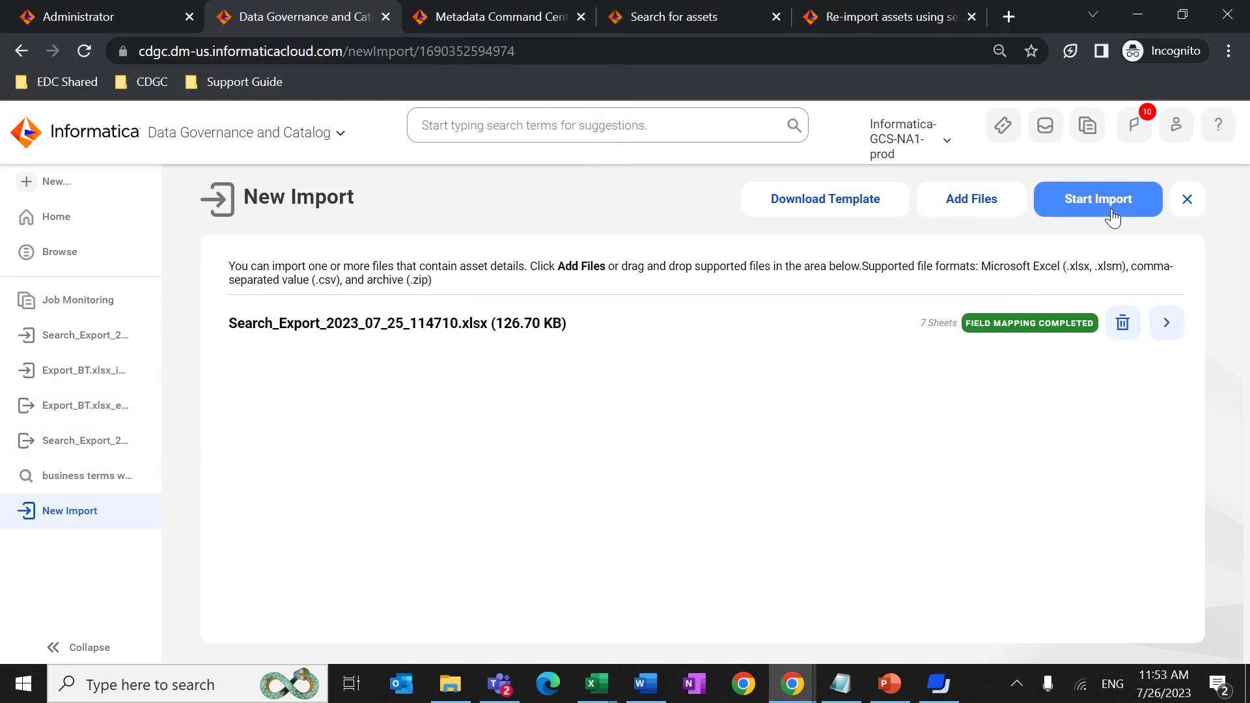
{"action": "left_click", "coordinate": [1113, 218]}
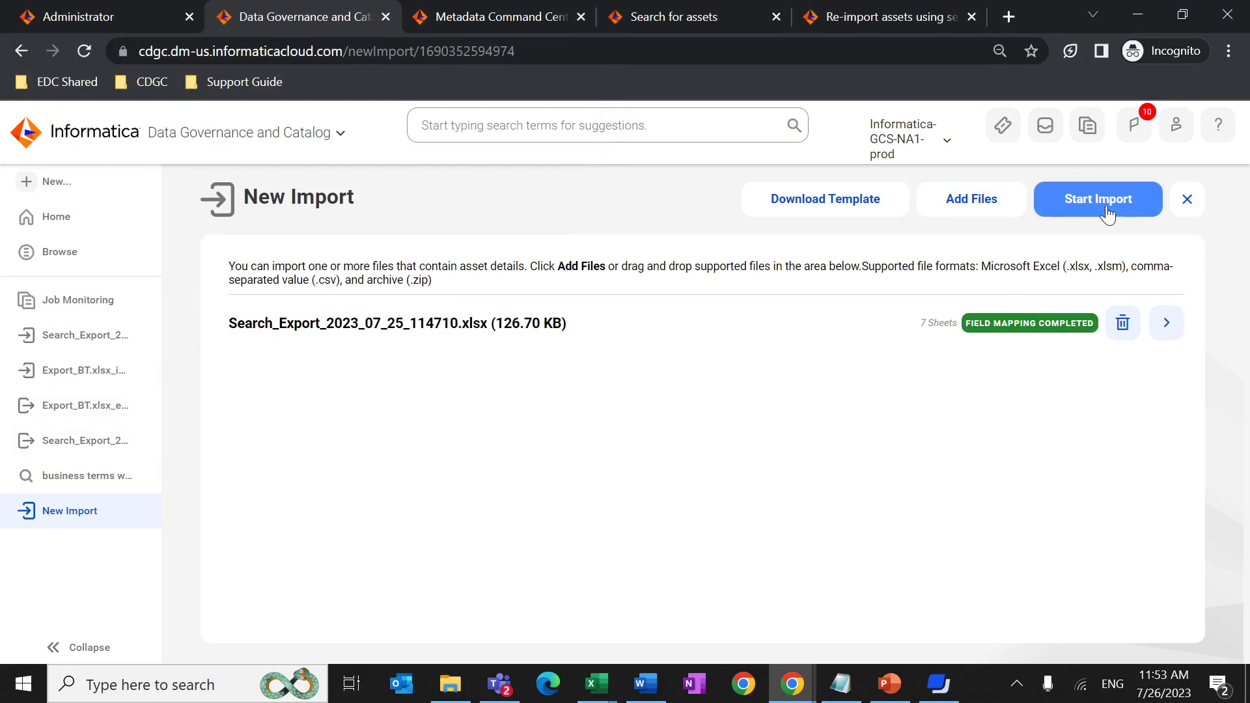
- Review the Search_Export_2023_07_25_114710.xlsx_import job results: 494 assets updated, 0 created, 0 failed
{"action": "left_click", "coordinate": [73, 350]}
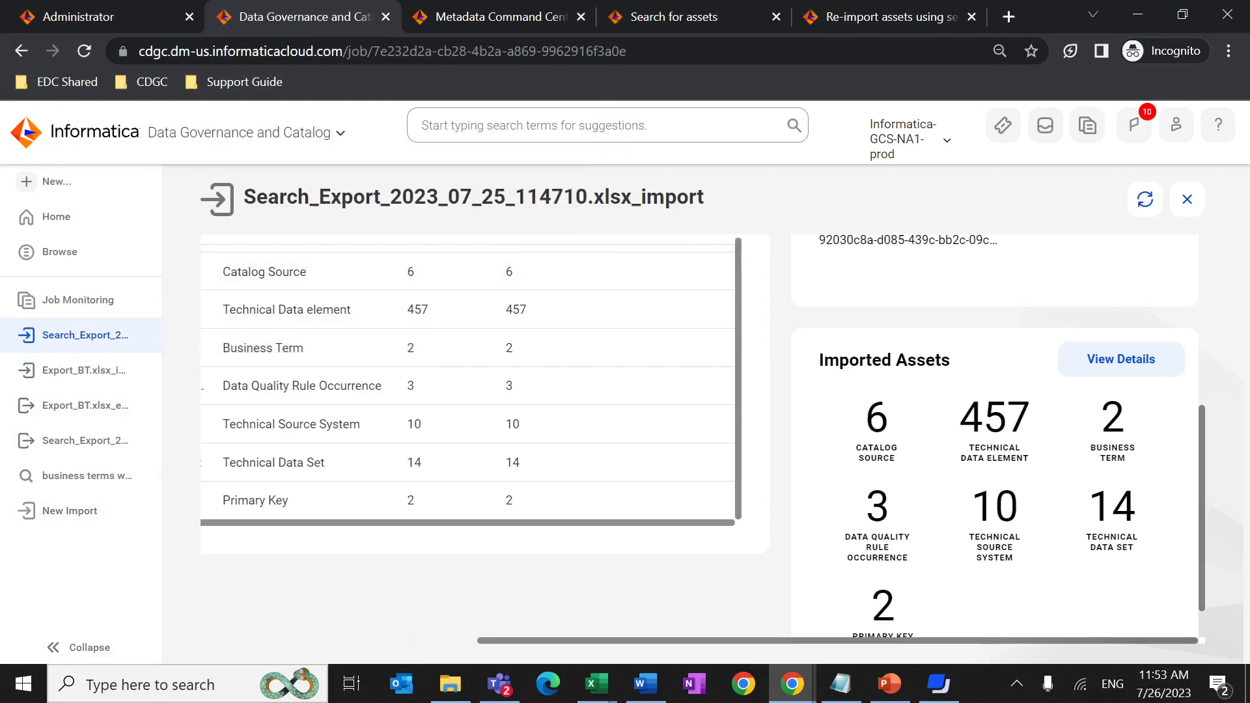
{"action": "scroll", "coordinate": [655, 410], "scroll_direction": "up", "scroll_amount": 5}
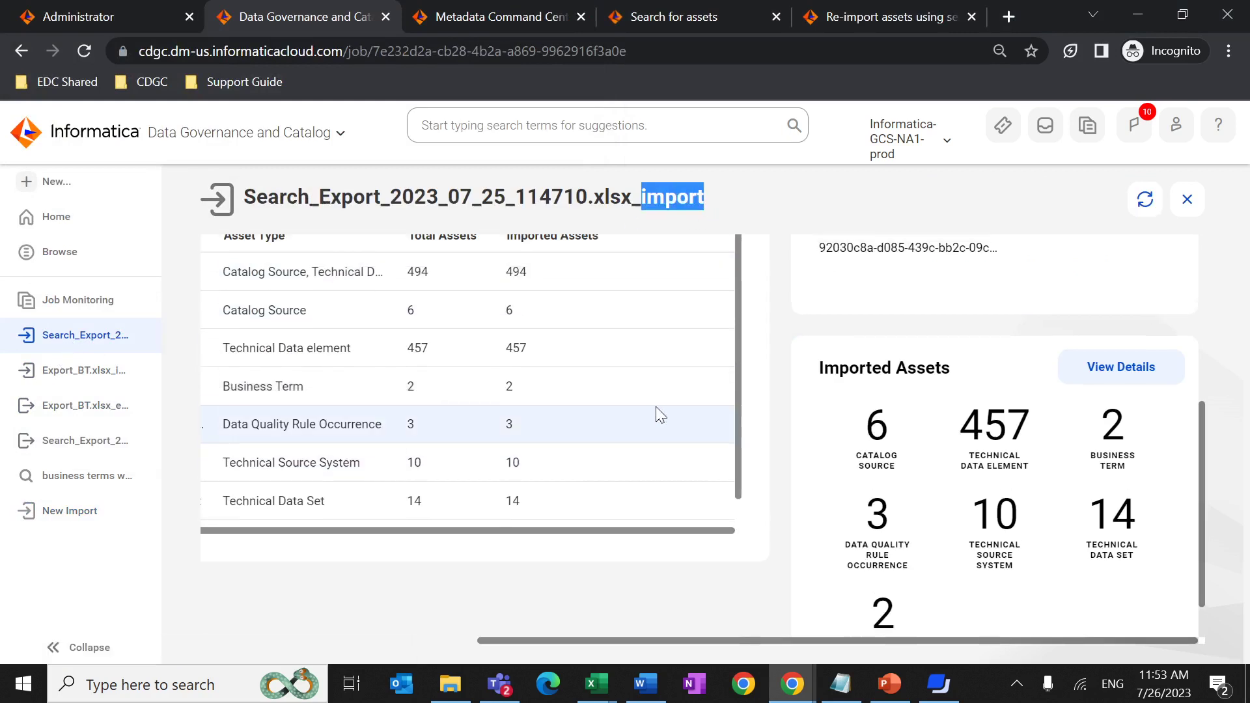
{"action": "scroll", "coordinate": [651, 606], "scroll_direction": "down", "scroll_amount": 4}
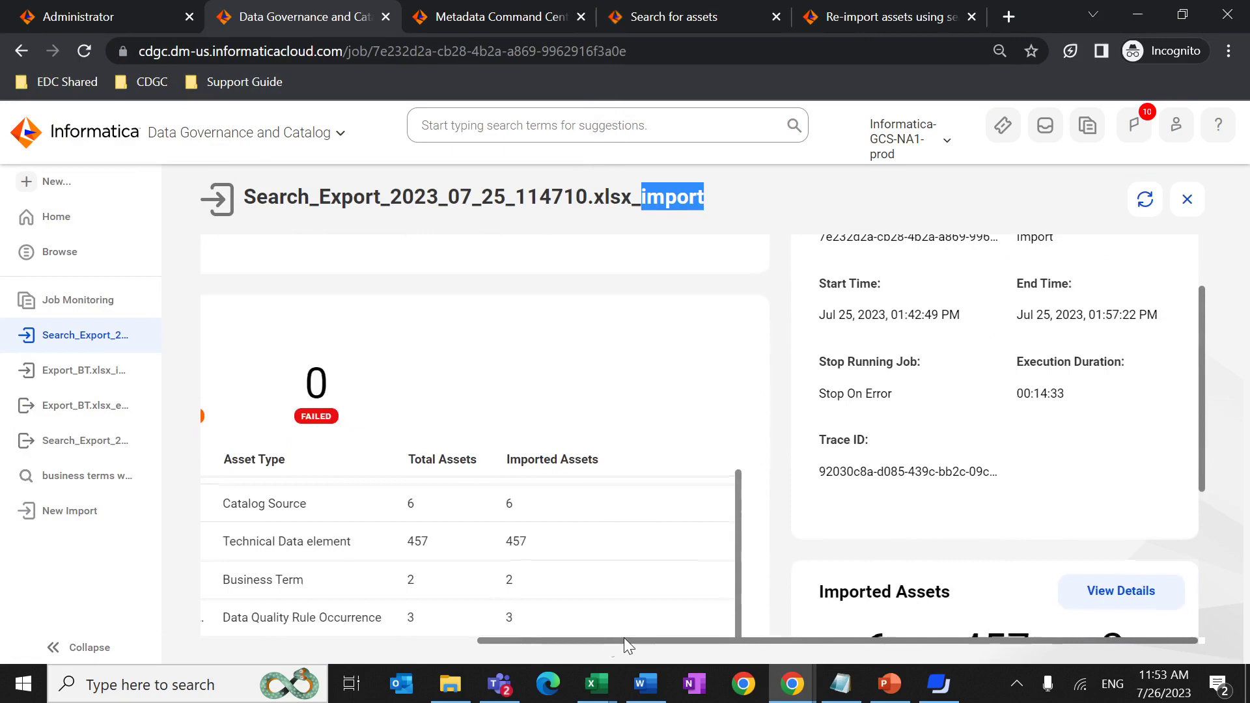
{"action": "left_click_drag", "start_coordinate": [624, 640], "coordinate": [343, 648]}
{"action": "left_click", "coordinate": [233, 634]}
{"action": "left_click_drag", "start_coordinate": [485, 641], "coordinate": [276, 635]}
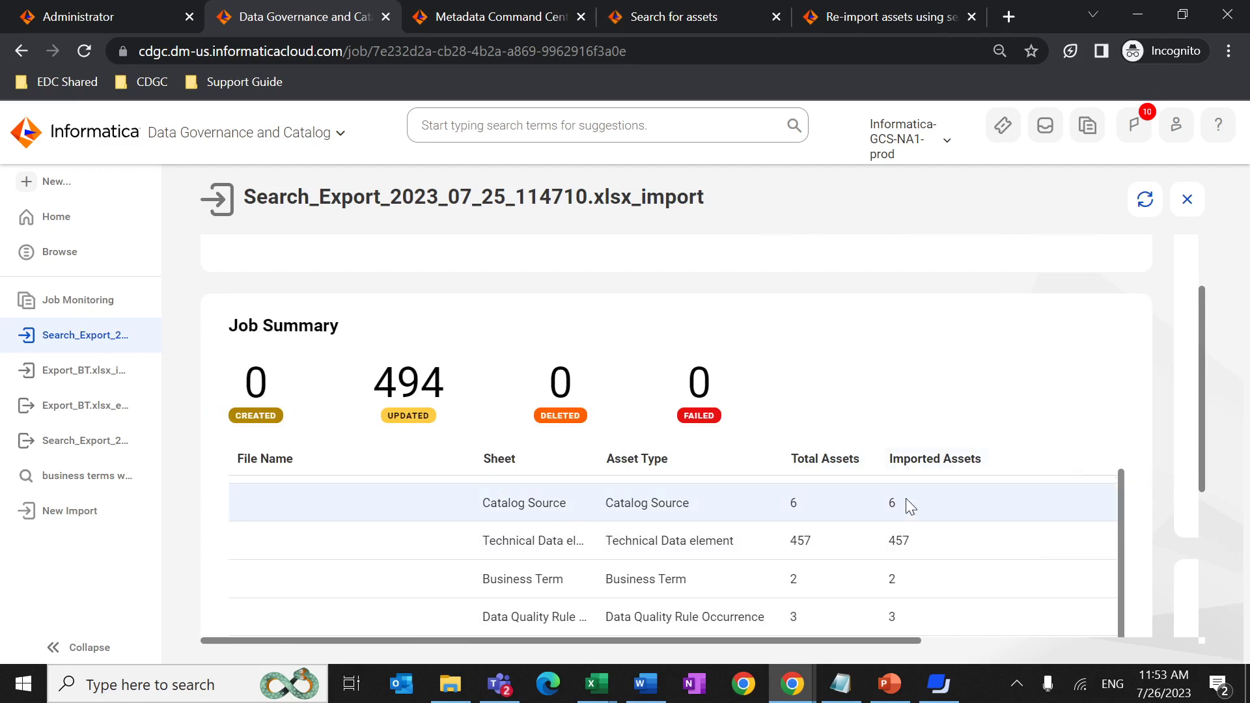
{"action": "scroll", "coordinate": [957, 644], "scroll_direction": "right", "scroll_amount": 1}
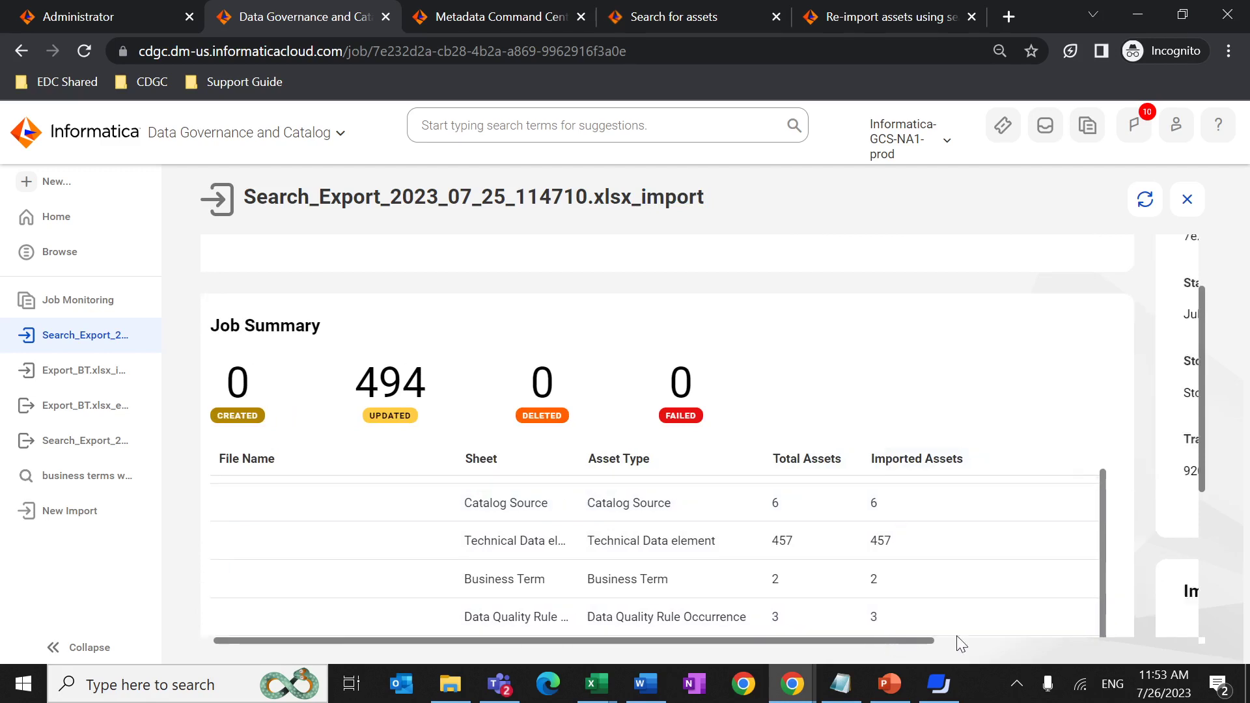
{"action": "scroll", "coordinate": [961, 644], "scroll_direction": "right", "scroll_amount": 5}
{"action": "scroll", "coordinate": [1135, 496], "scroll_direction": "down", "scroll_amount": 3}
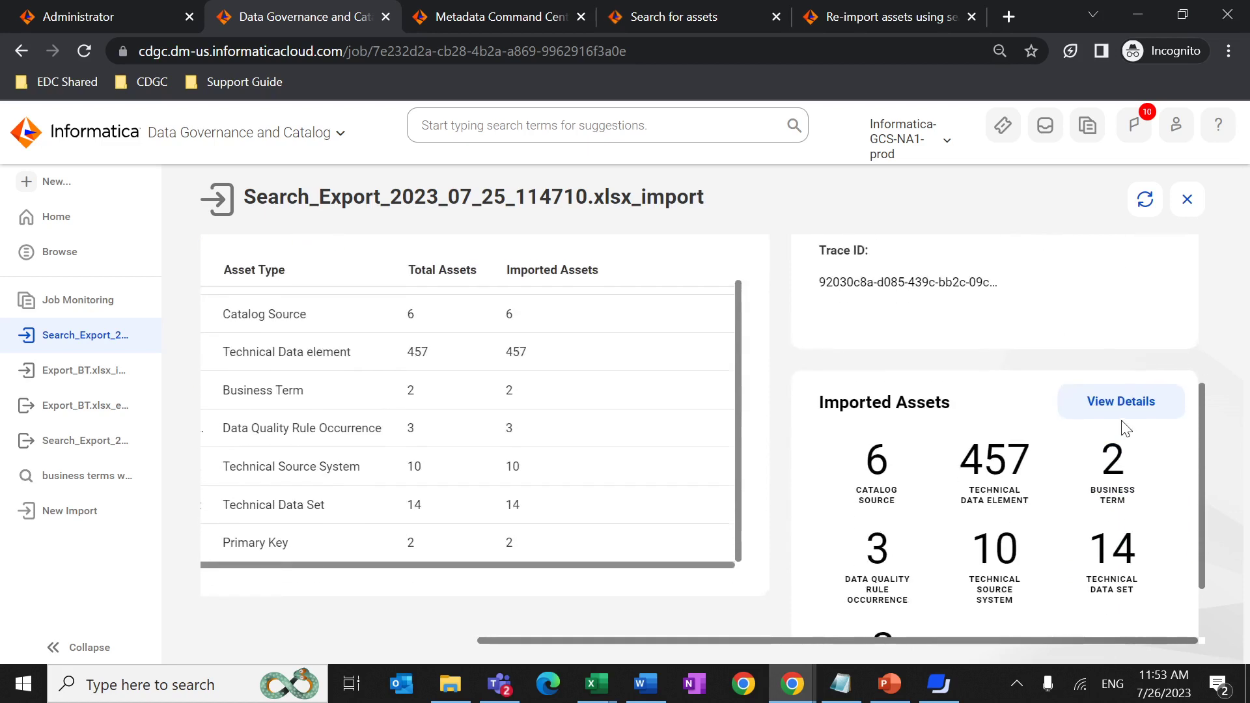
{"action": "left_click", "coordinate": [1116, 416]}
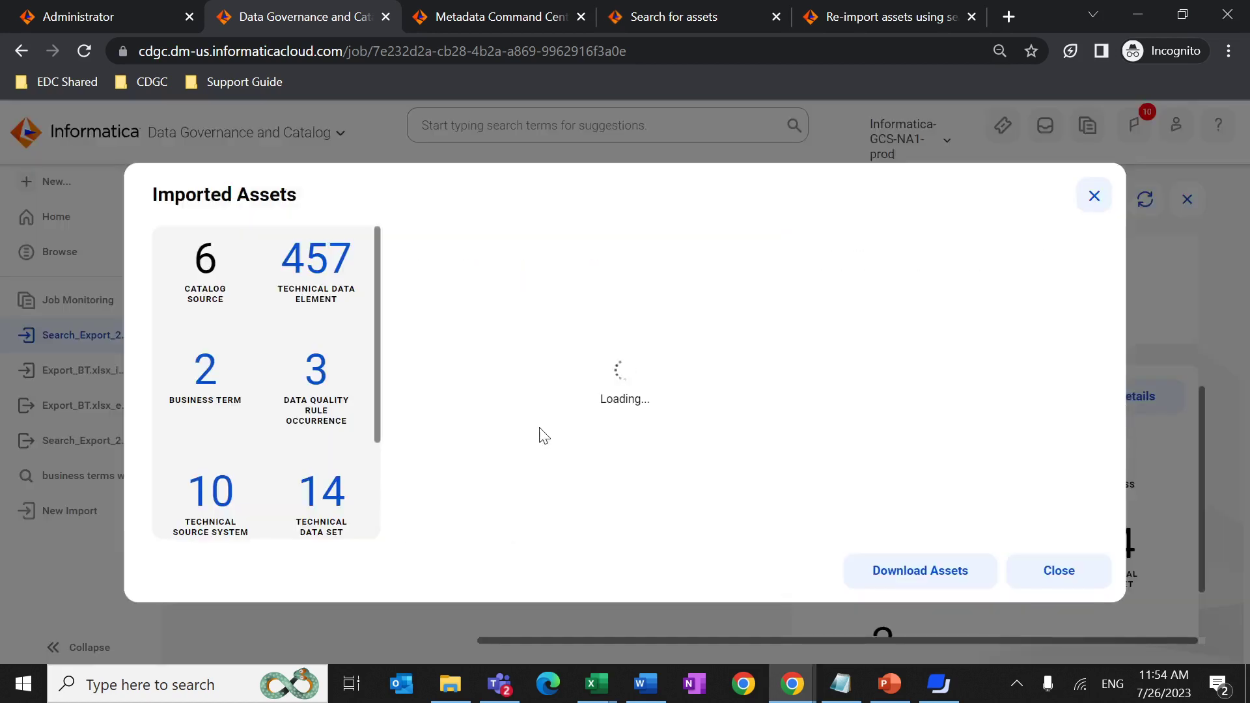
{"action": "left_click", "coordinate": [301, 286]}
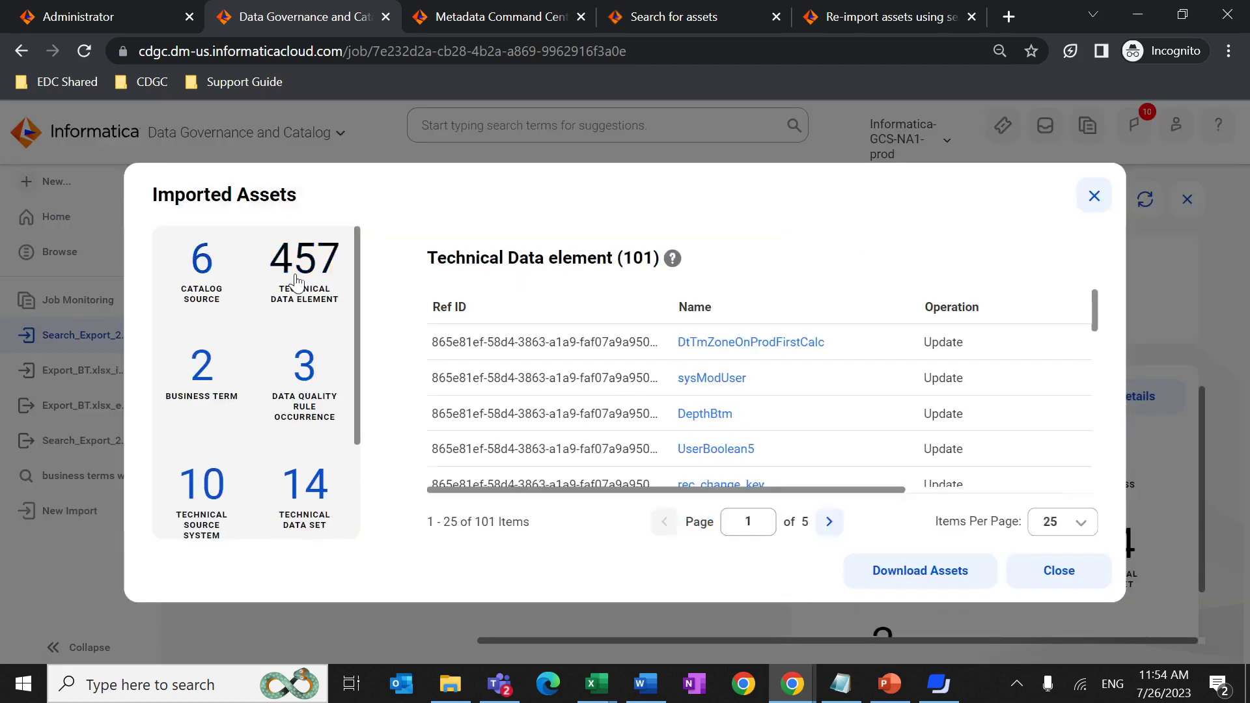
{"action": "left_click", "coordinate": [304, 383]}
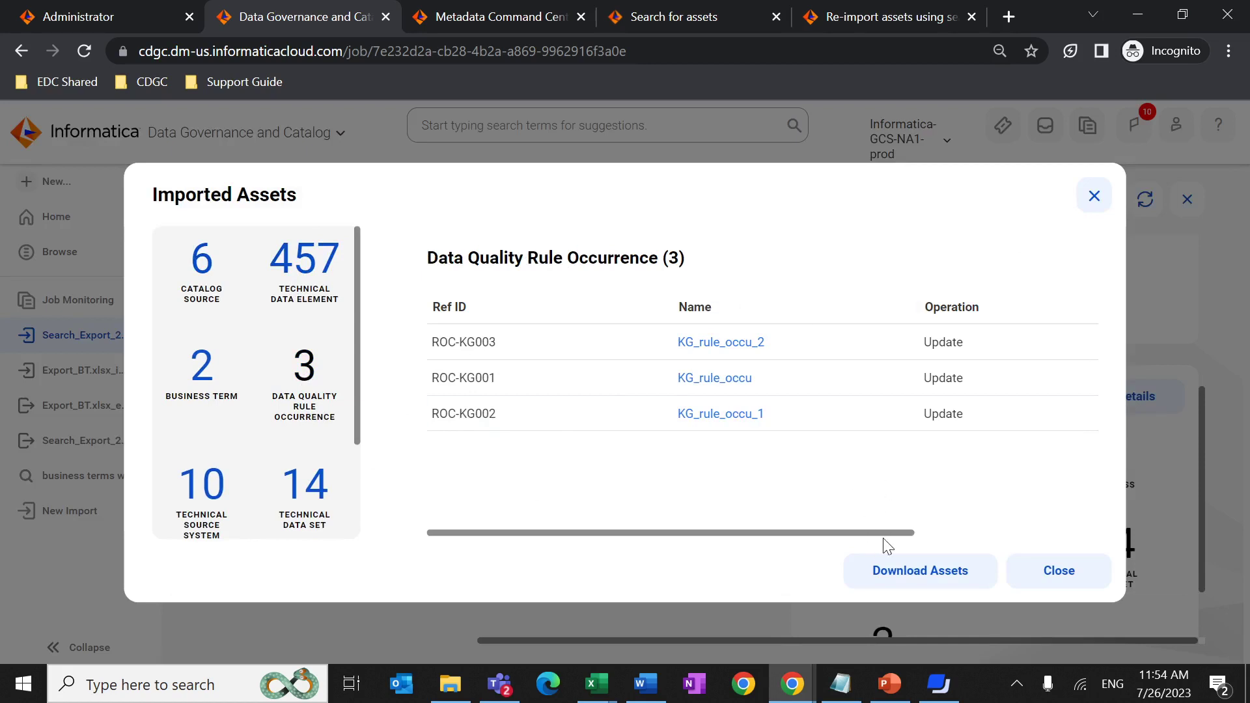
{"action": "left_click", "coordinate": [1060, 584]}
{"action": "scroll", "coordinate": [737, 494], "scroll_direction": "down", "scroll_amount": 2}
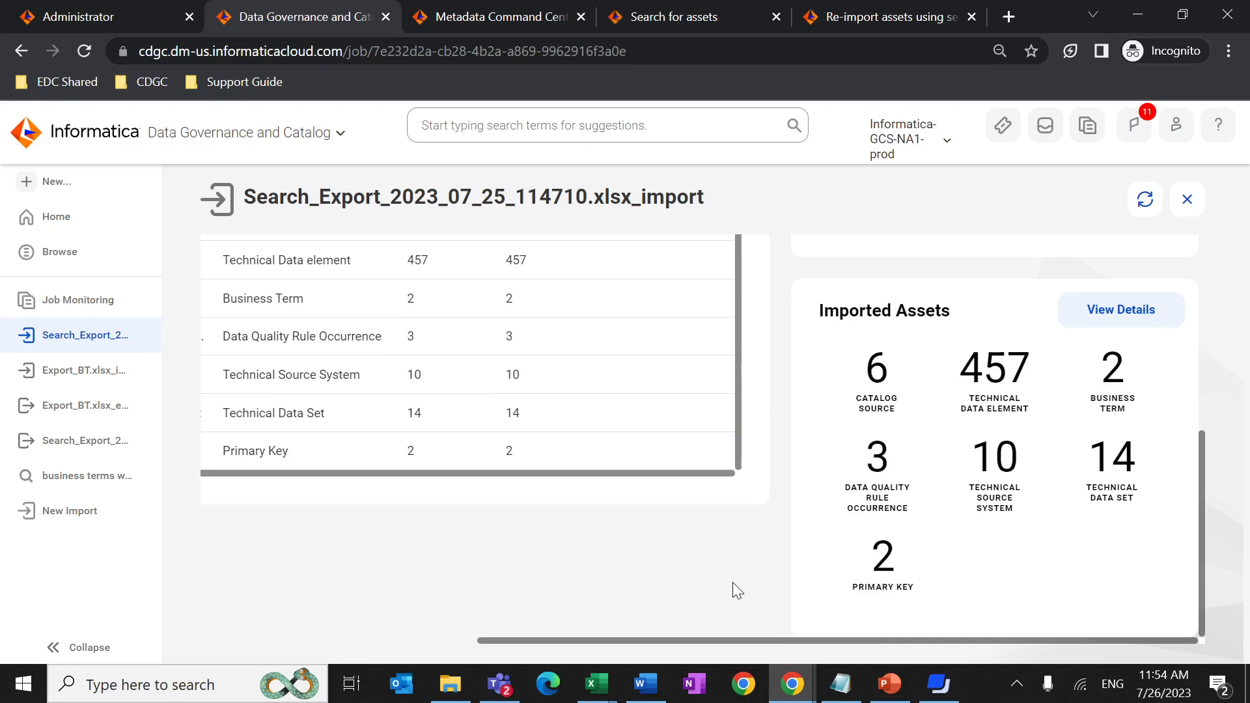
- Check BHAN_TEST_BT's Description in Export_BT.xlsx, then bring up ErrorSheet_Export_BT.xlsx with the stakeholder error
{"action": "left_click", "coordinate": [596, 684]}
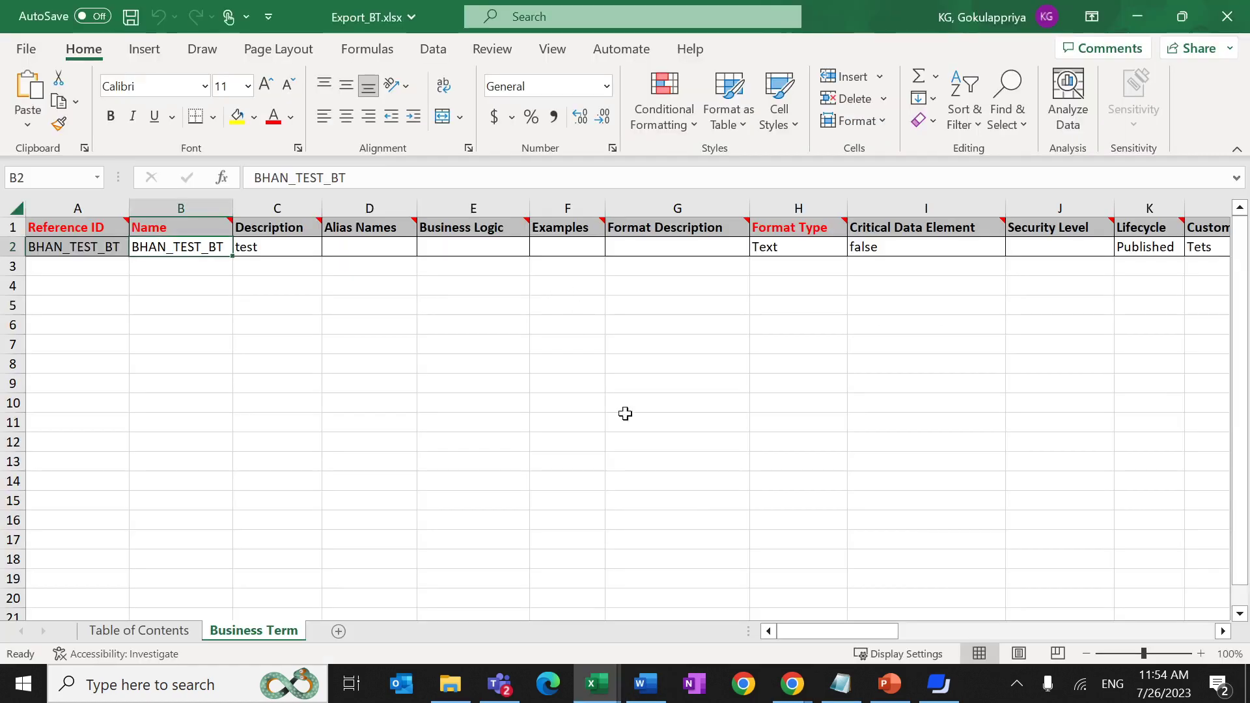
{"action": "left_click_drag", "start_coordinate": [816, 631], "coordinate": [1112, 624]}
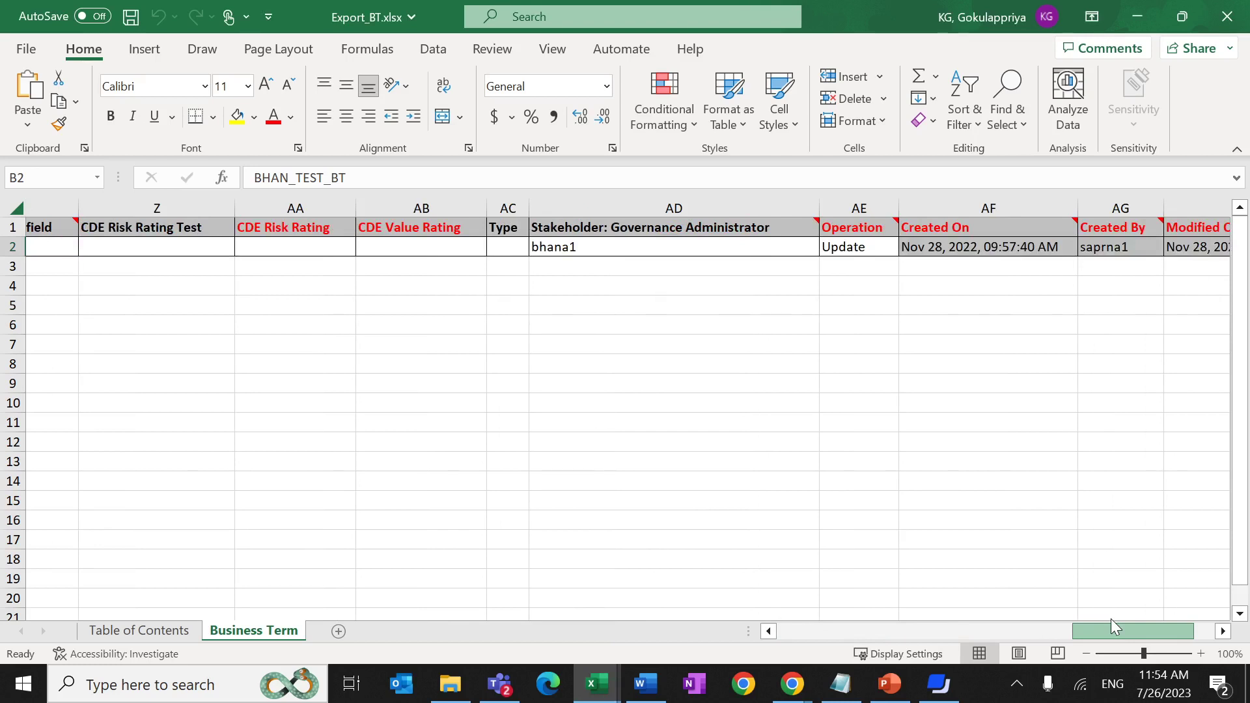
{"action": "left_click_drag", "start_coordinate": [1110, 619], "coordinate": [813, 632]}
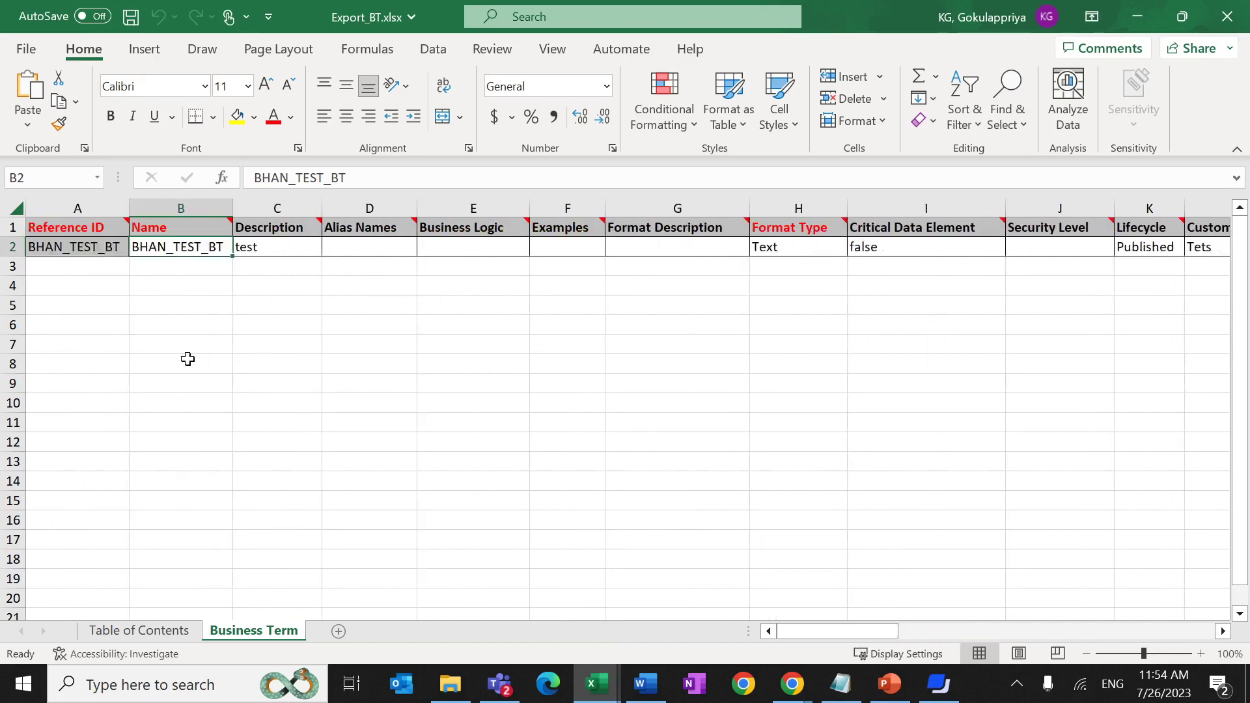
{"action": "left_click", "coordinate": [272, 246]}
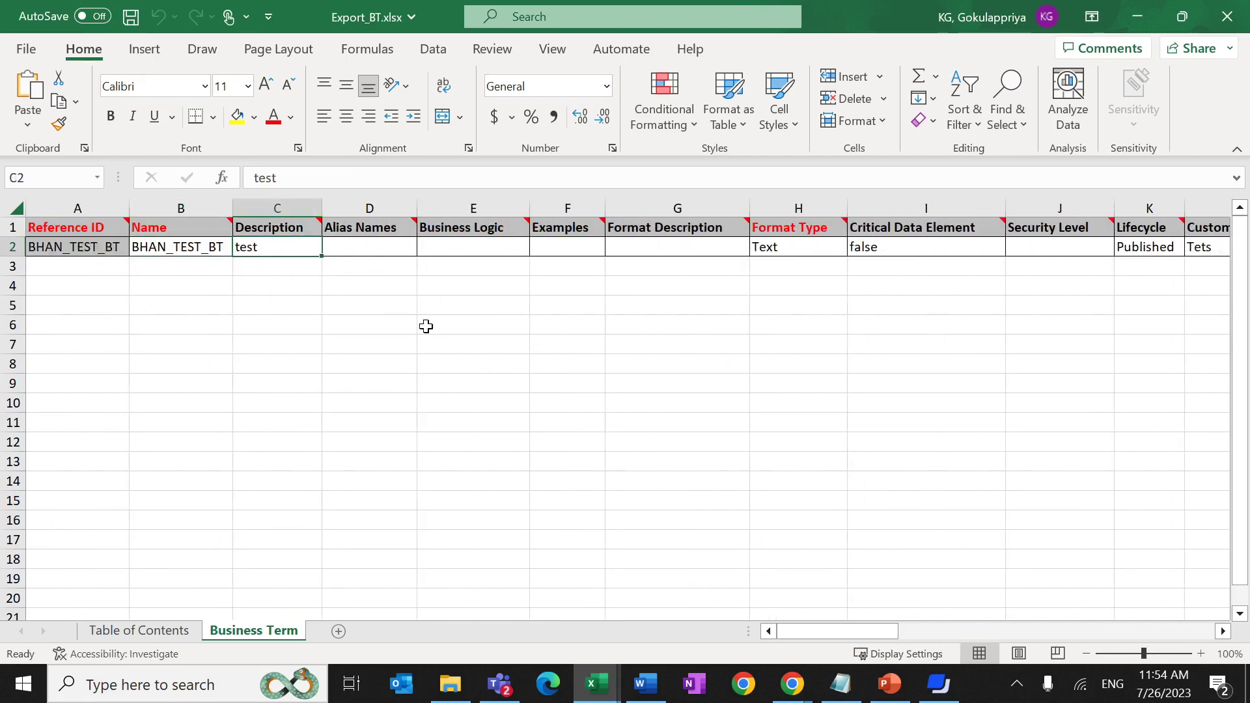
{"action": "mouse_move", "coordinate": [607, 670]}
{"action": "left_click", "coordinate": [791, 619]}
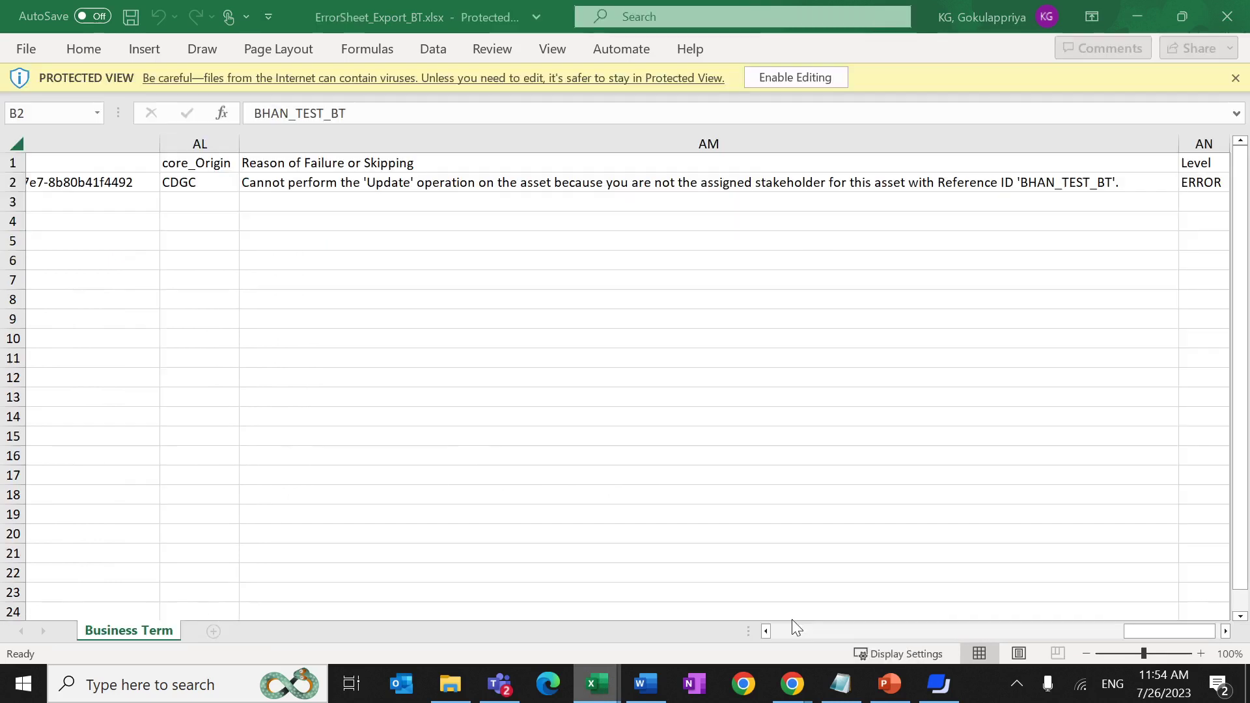